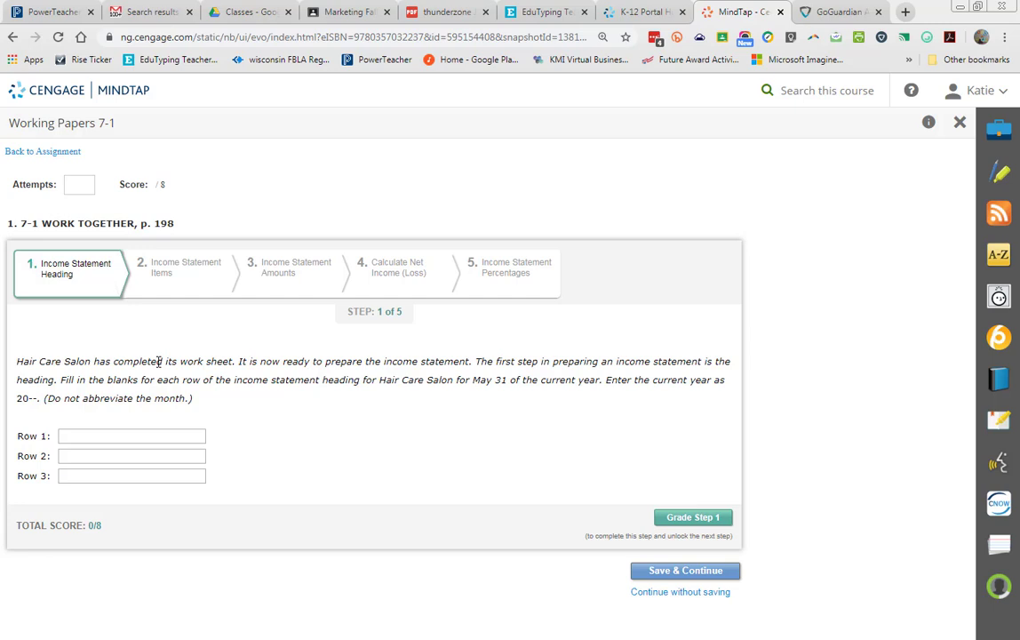
Fill the heading rows with "Hair Care Salon", "Income Statement" and "For Month Ended May 31, 20--", and grade step 1.
left_click(130, 436)
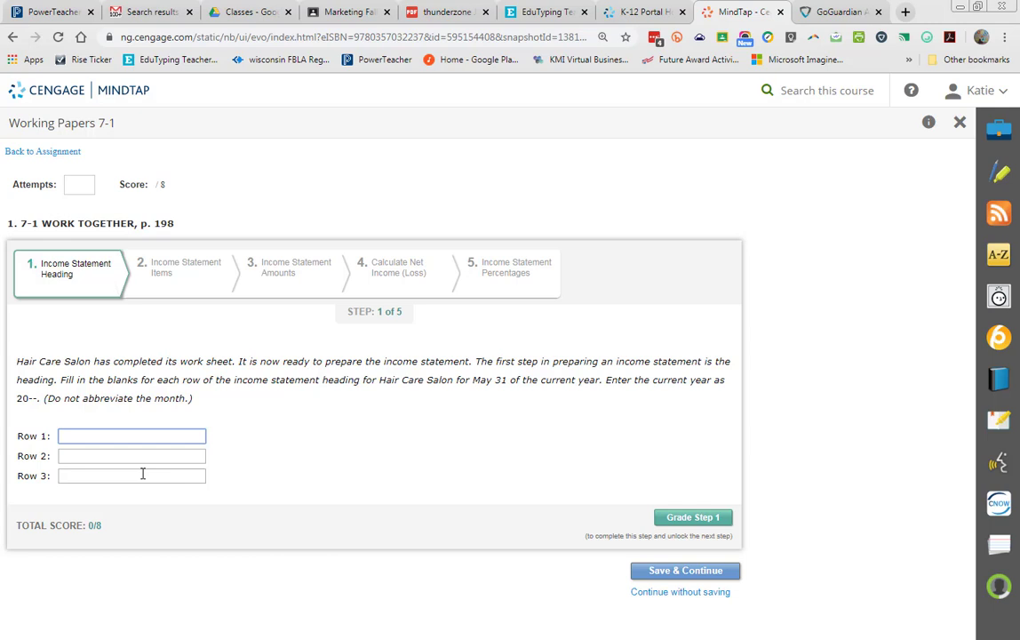
type("Hair Care Salon")
key("Tab")
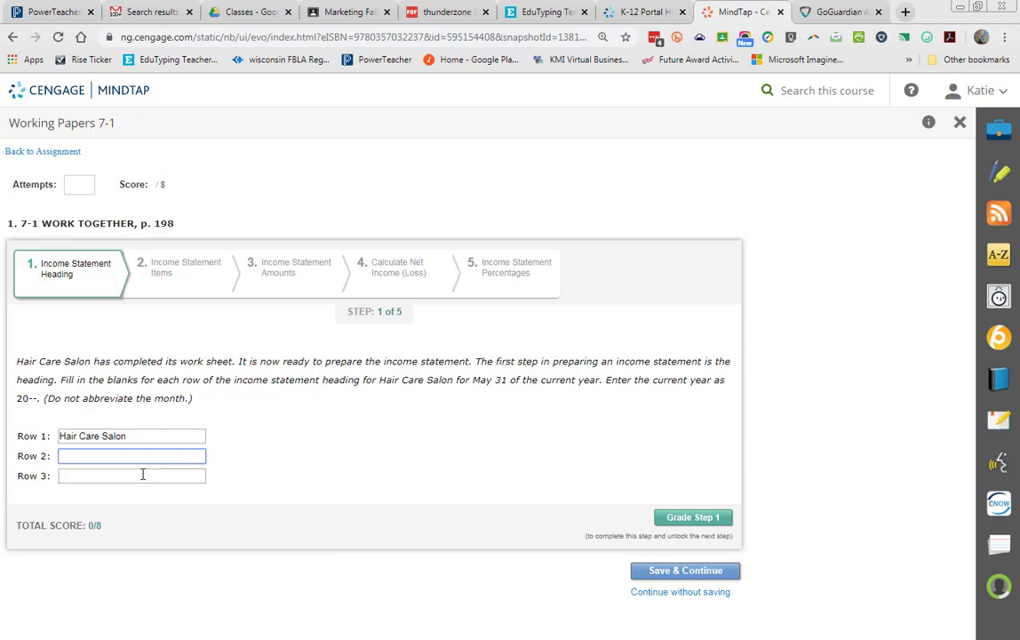
type("Income Statement")
key("Tab")
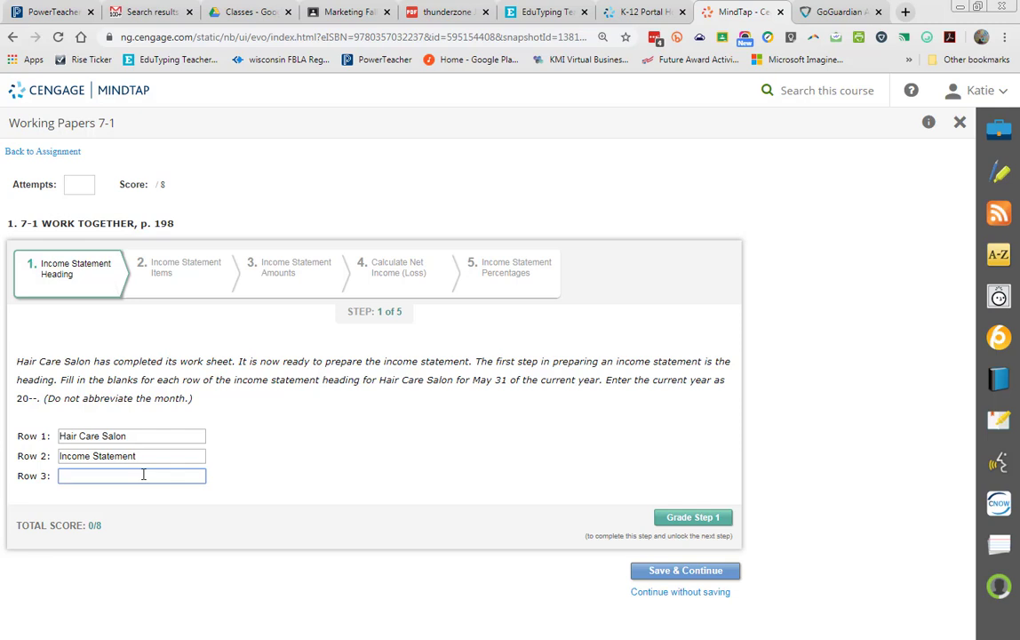
type("For Month Ended may 31, 20--")
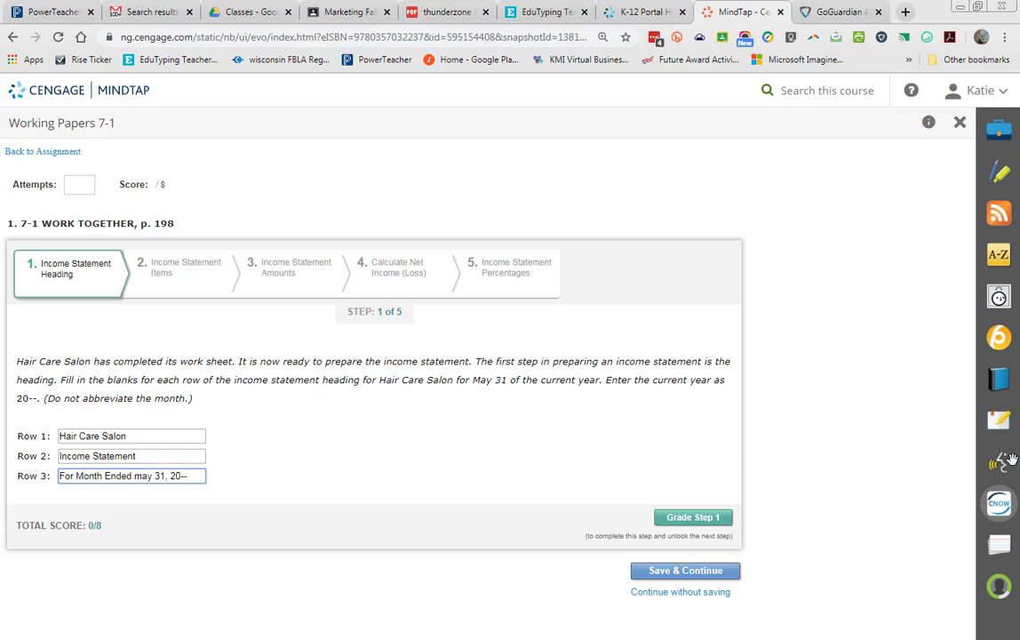
left_click(706, 518)
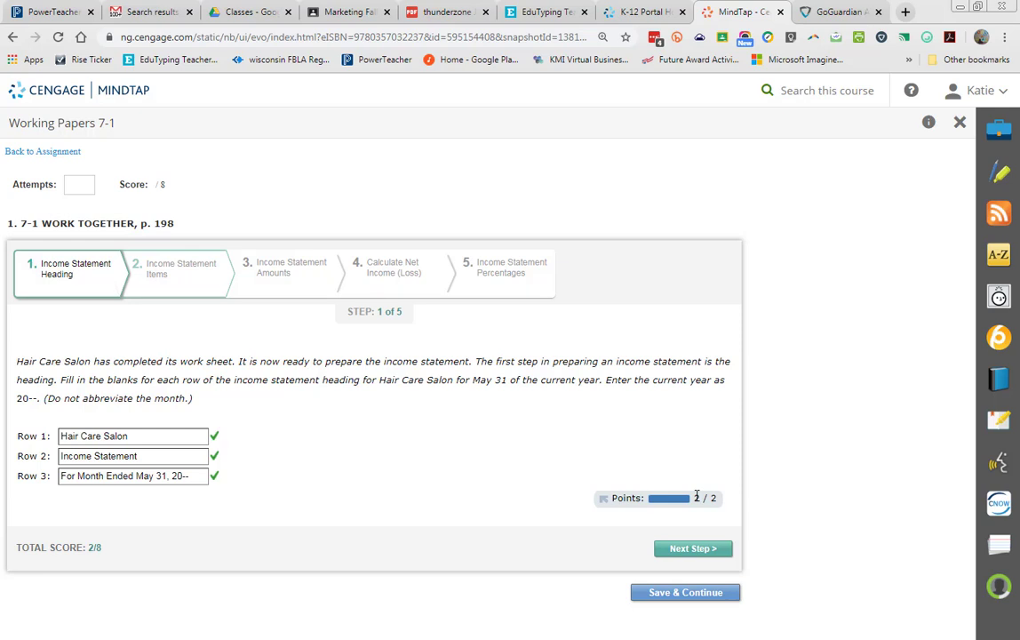
Continue to step 2 and classify Cash, Petty Cash, Supplies and Prepaid Insurance as Neither.
left_click(708, 554)
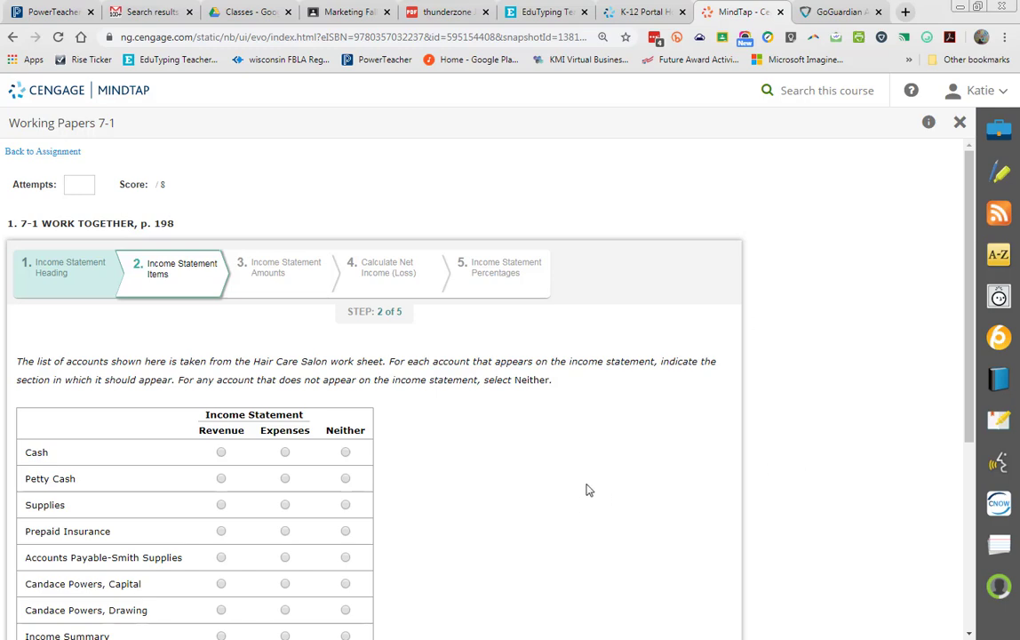
scroll(594, 482, "down", 1)
scroll(594, 482, "down", 3)
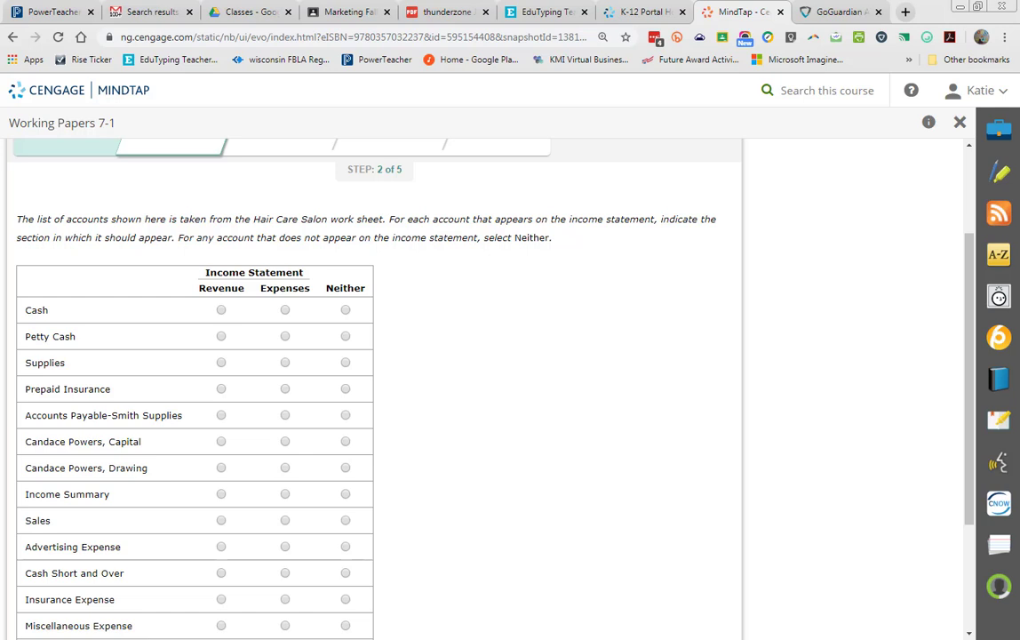
left_click(346, 310)
left_click(346, 337)
left_click(346, 364)
left_click(345, 390)
Classify Accounts Payable-Smith Supplies, the owner's Capital and Drawing accounts, and Income Summary as Neither.
scroll(487, 394, "down", 3)
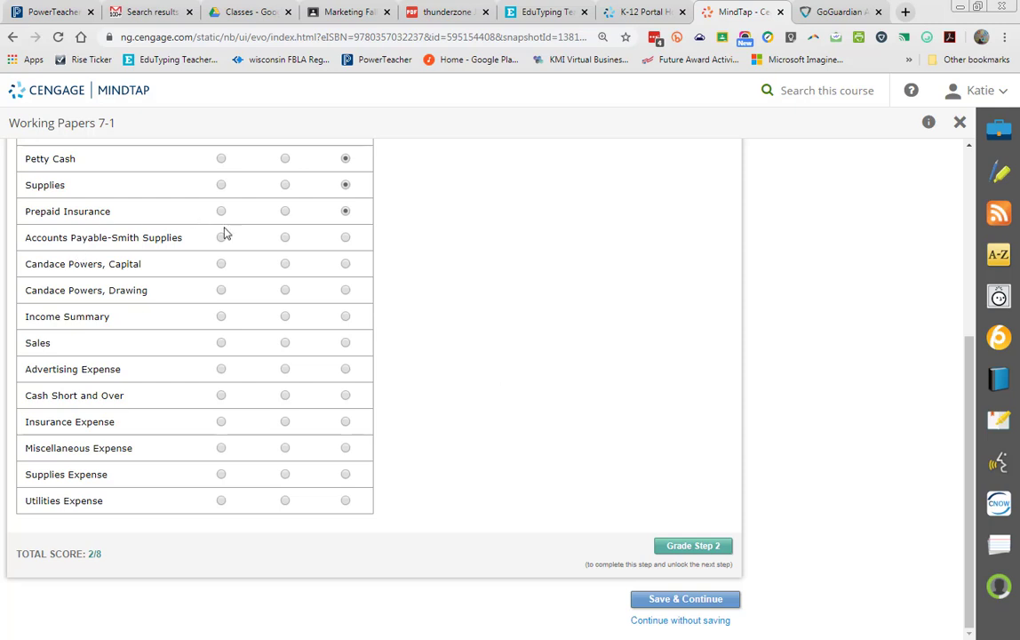
left_click(347, 240)
left_click(346, 265)
left_click(346, 292)
left_click(345, 318)
Classify Sales as Revenue, and Cash Short and Over and the Advertising, Insurance, Miscellaneous, Supplies and Utilities Expense accounts as Expenses.
scroll(642, 318, "up", 1)
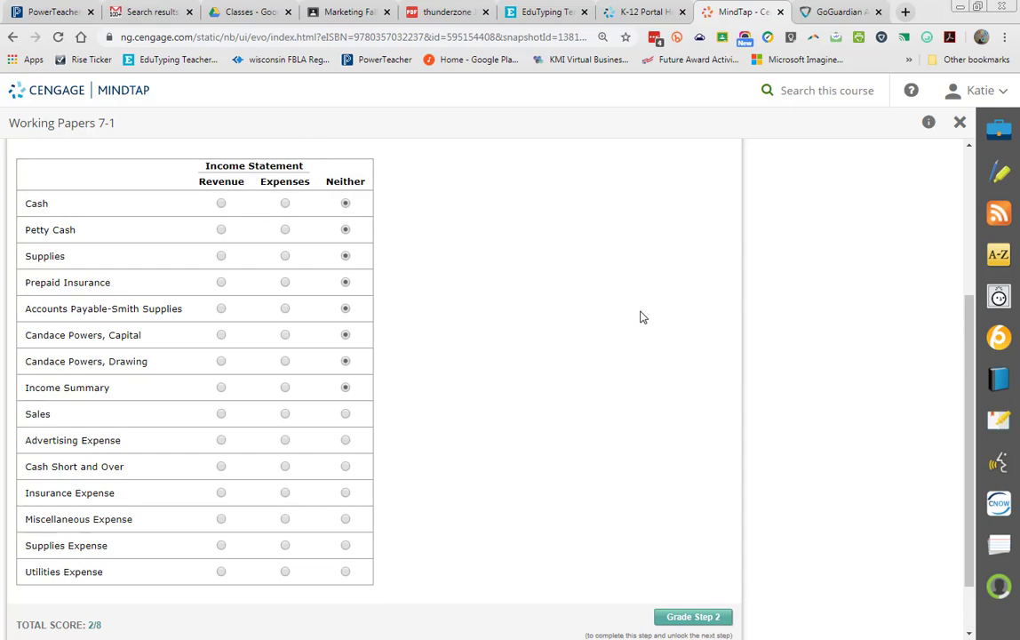
left_click(221, 414)
left_click(286, 441)
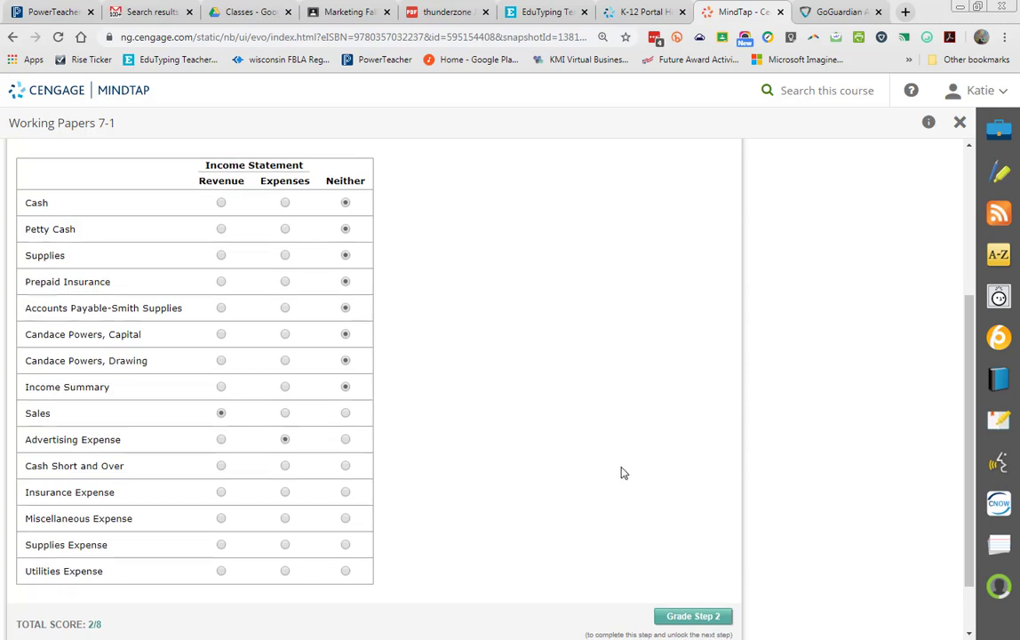
scroll(622, 473, "down", 1)
left_click(285, 396)
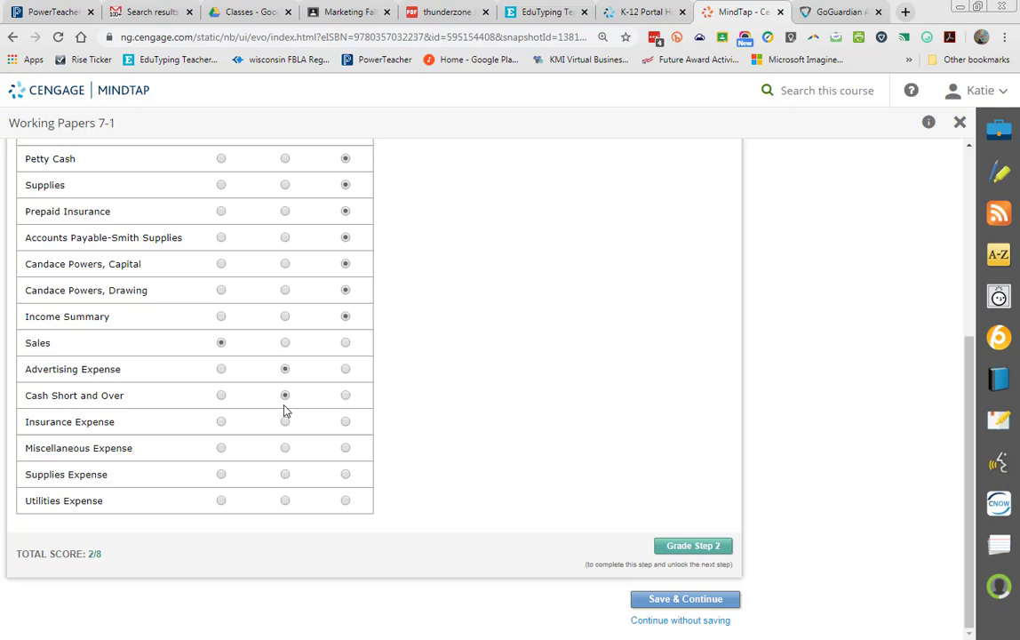
left_click(286, 450)
left_click(285, 474)
left_click(286, 502)
Grade step 2 of the assignment and continue to step 3, Income Statement Amounts.
left_click(711, 547)
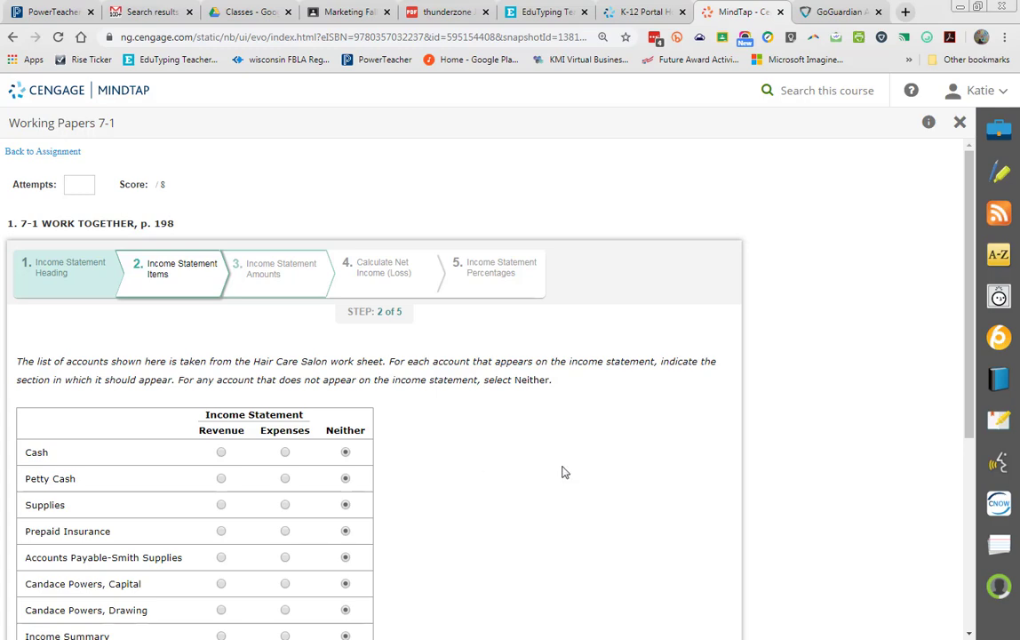
scroll(562, 471, "down", 4)
left_click(698, 577)
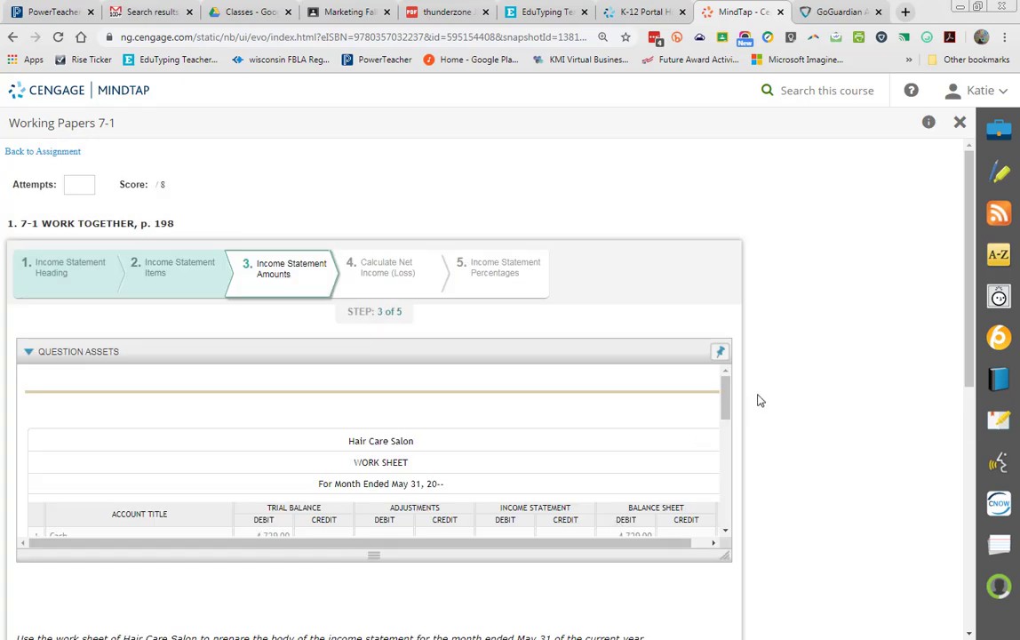
Enlarge the Question Assets pane so that it shows more rows of the Hair Care Salon work sheet.
scroll(757, 401, "down", 3)
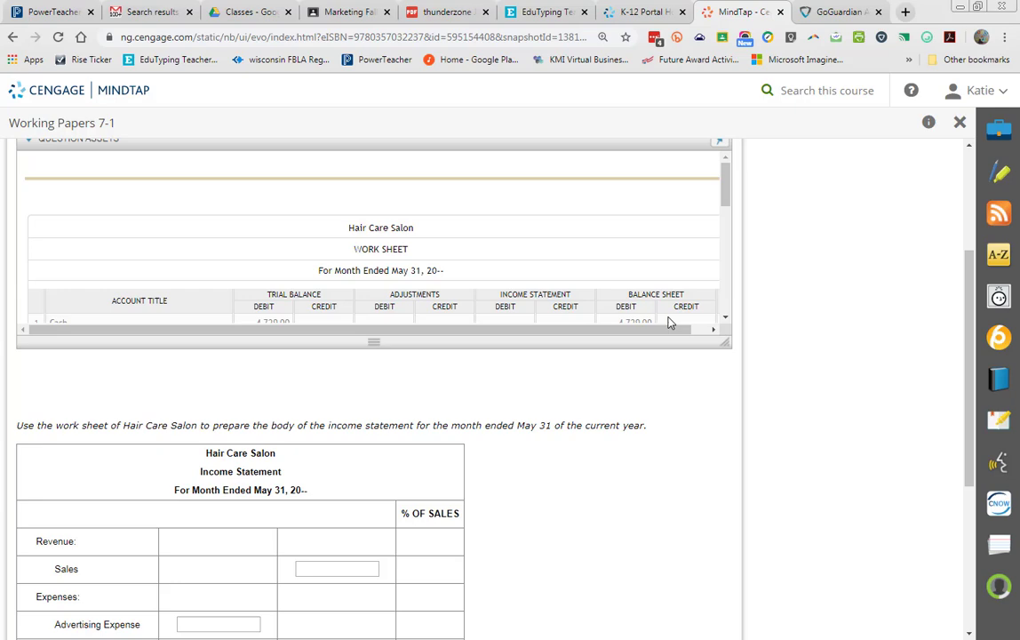
left_click_drag(727, 344, 693, 490)
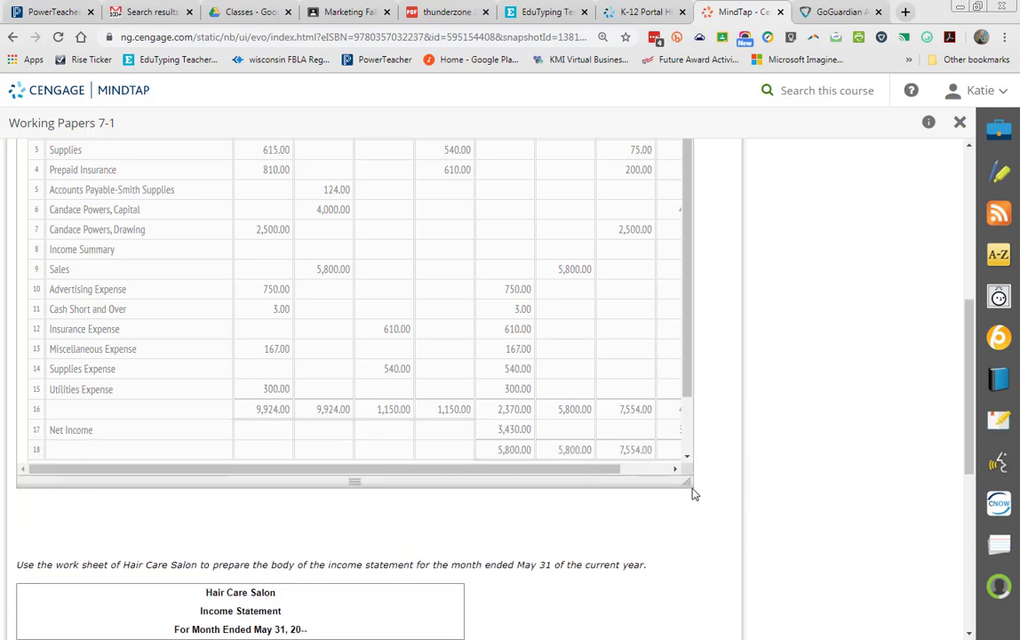
scroll(706, 487, "down", 2)
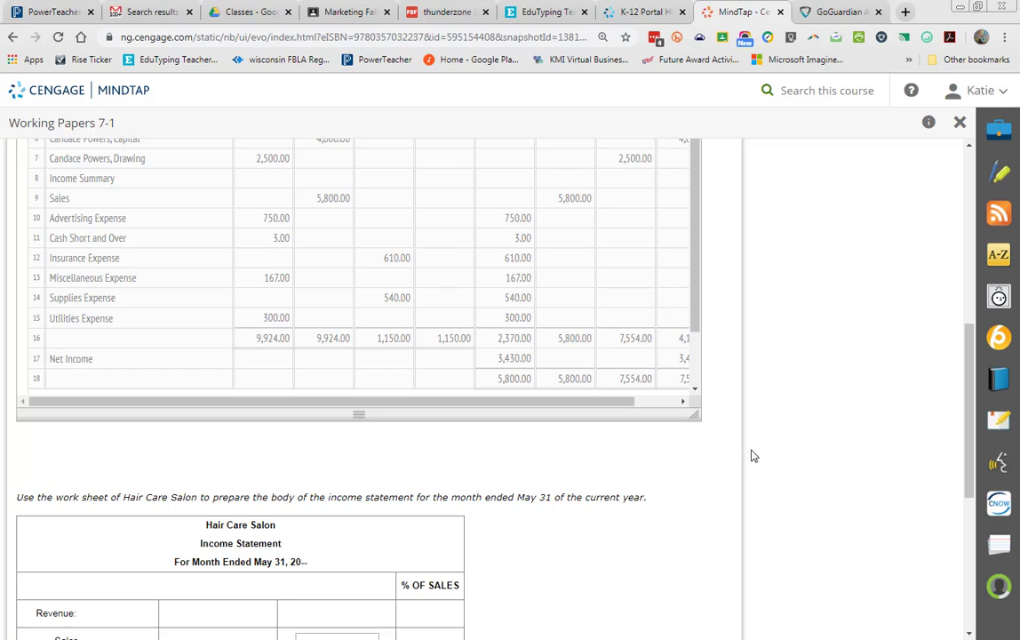
Look up Sales in the work sheet's Income Statement columns and enter 5,800.00 for it in the income statement.
scroll(751, 456, "down", 3)
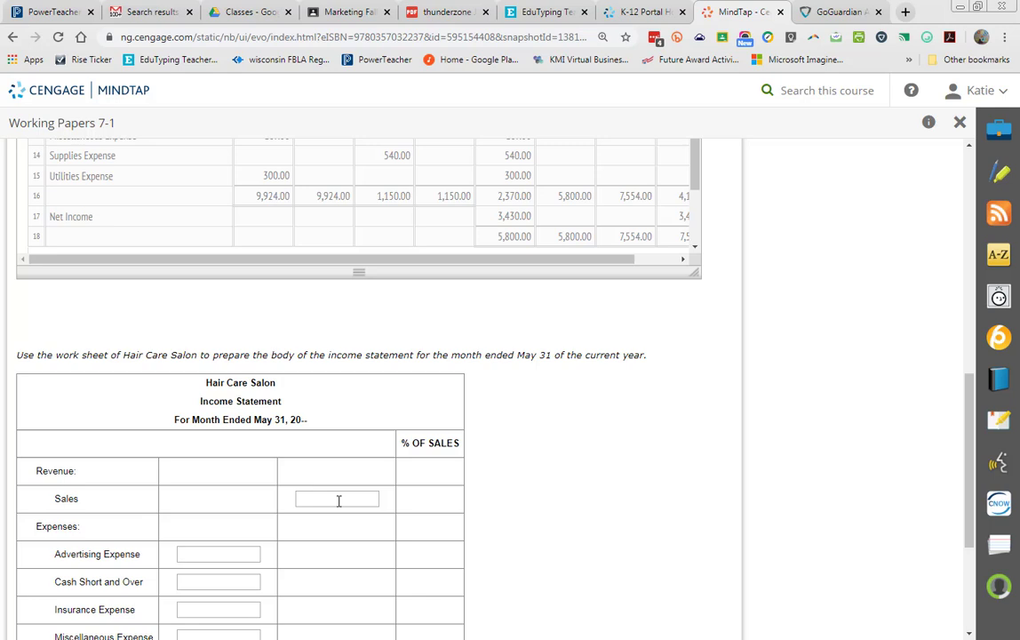
scroll(417, 498, "up", 3)
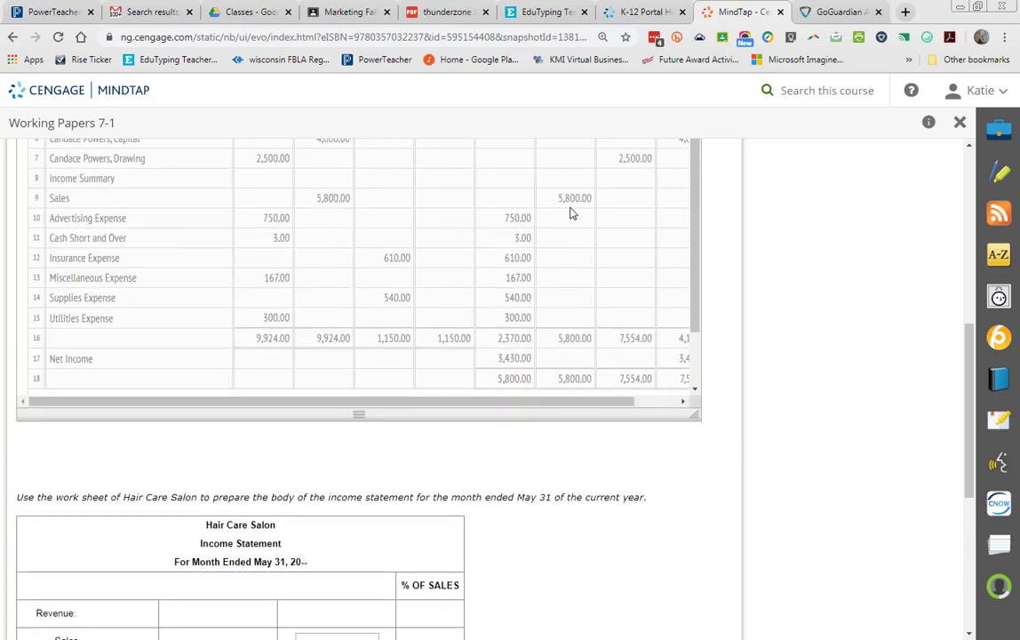
scroll(410, 537, "down", 3)
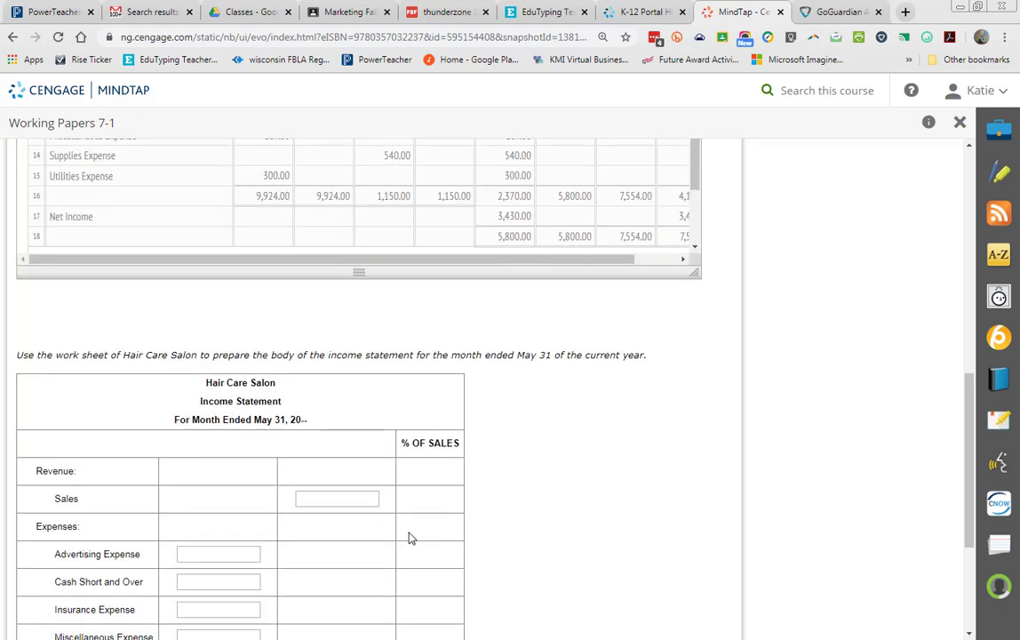
left_click(344, 499)
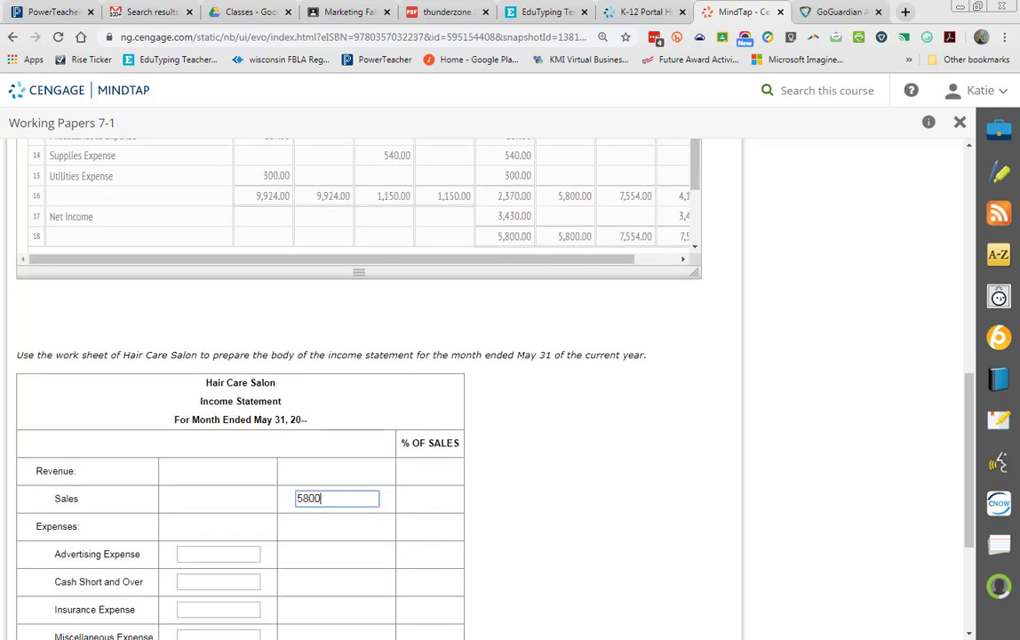
left_click(554, 481)
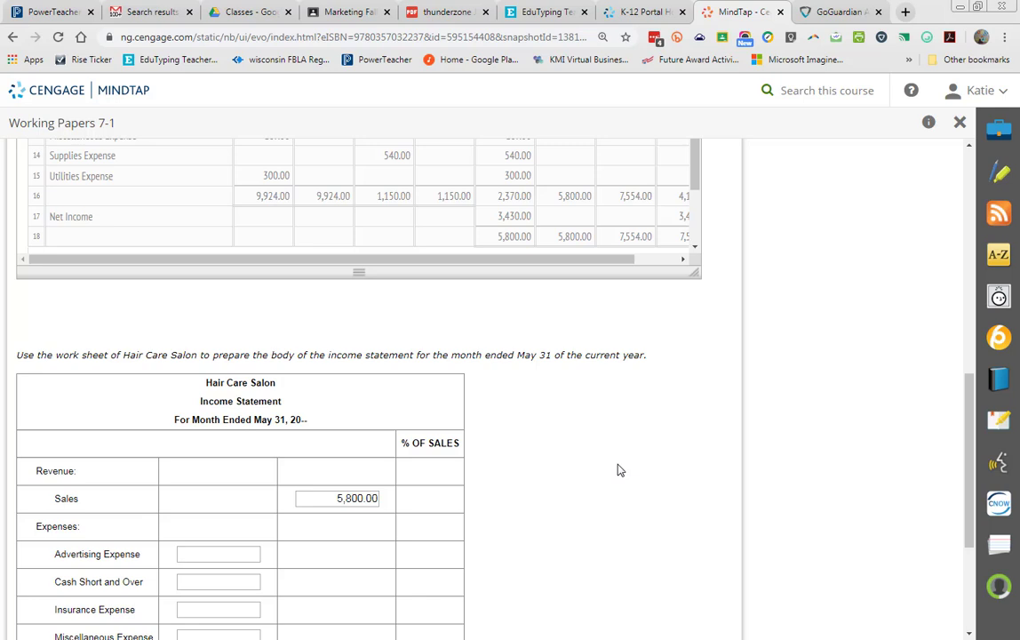
Enter the work sheet amounts for Advertising Expense (750.00) and Cash Short and Over (3.00) in the income statement.
scroll(619, 469, "down", 3)
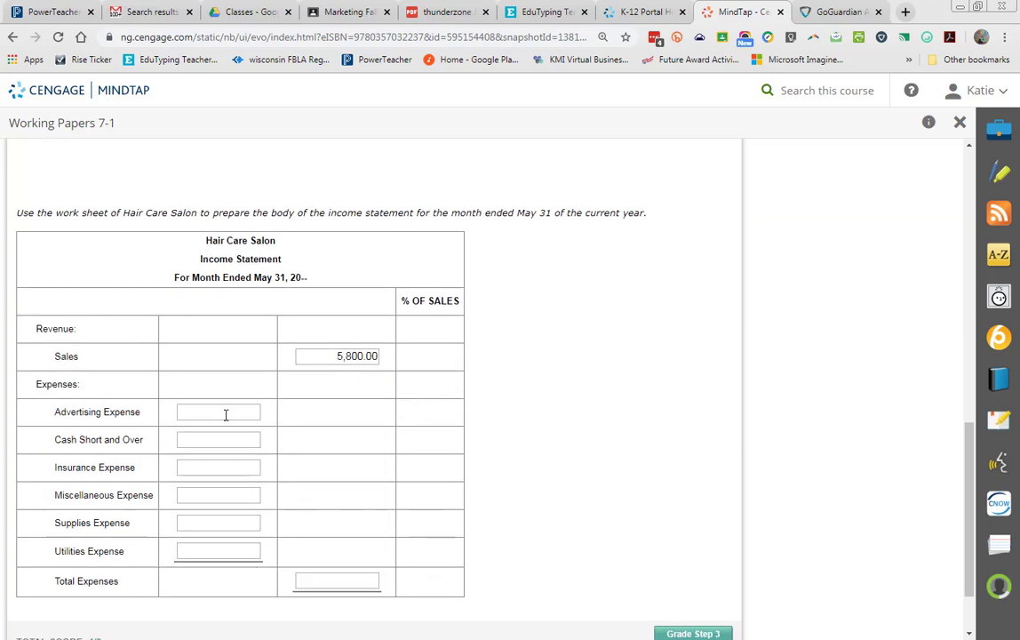
scroll(211, 329, "up", 4)
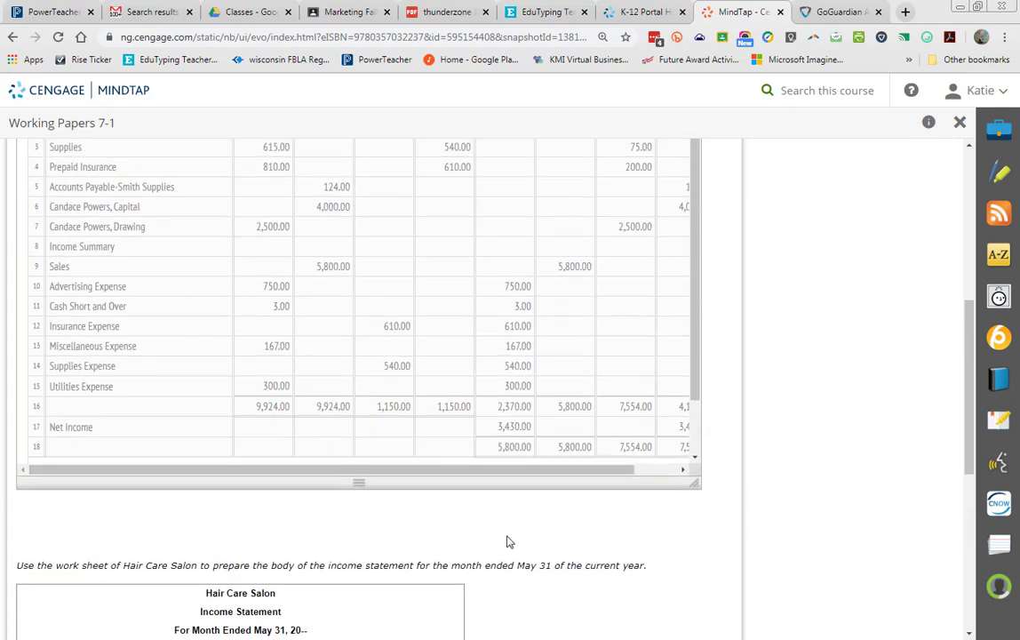
scroll(287, 548, "down", 2)
scroll(287, 549, "down", 1)
left_click(227, 481)
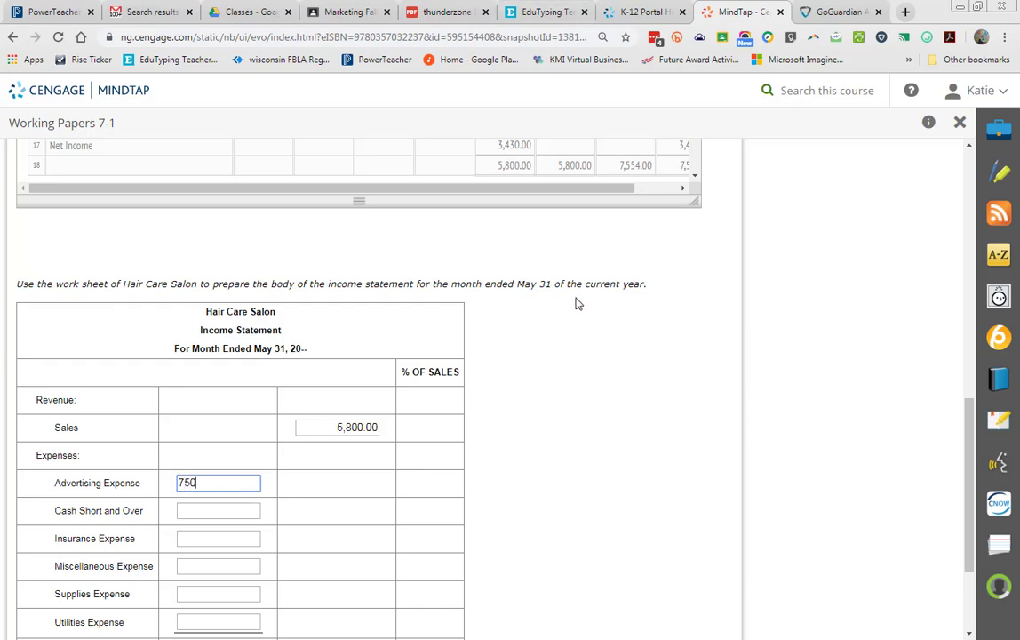
scroll(576, 300, "up", 3)
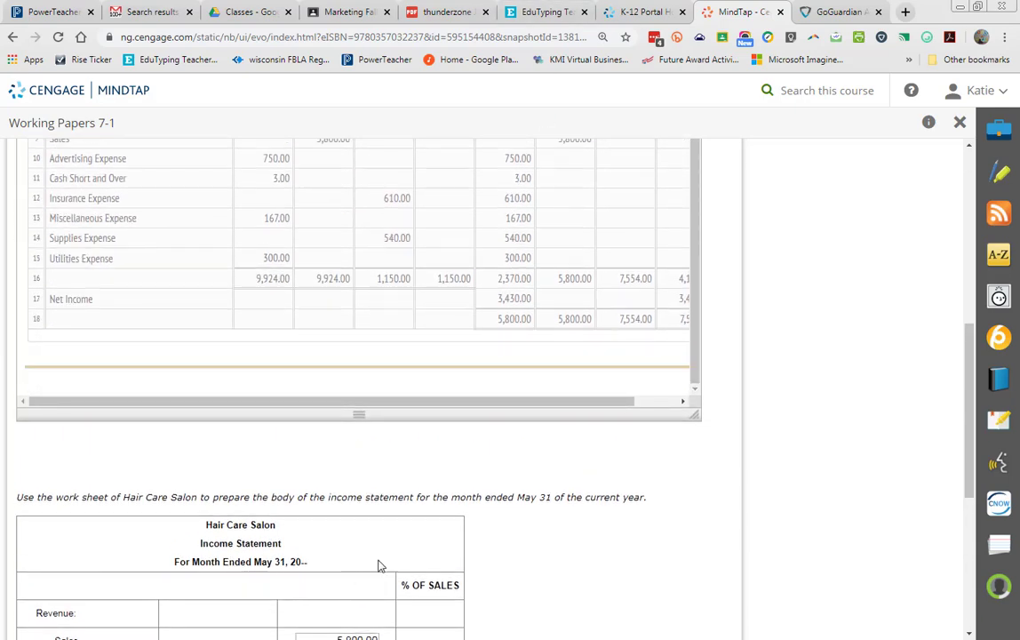
scroll(380, 566, "down", 4)
type("750")
left_click(234, 439)
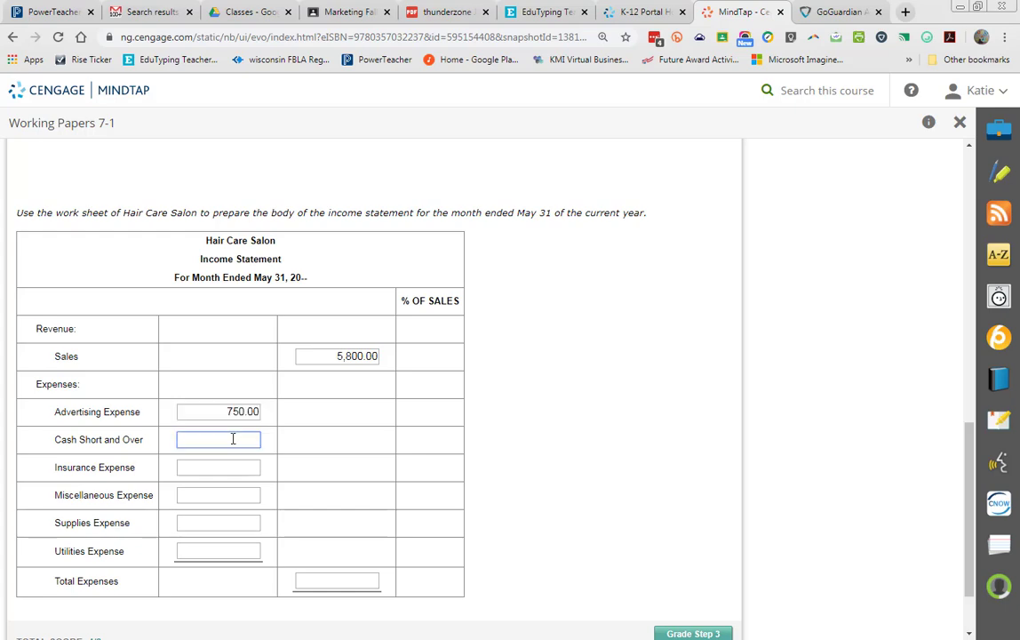
type("3")
left_click(558, 346)
Enter the work sheet amounts for Insurance Expense (610.00) and Miscellaneous Expense (167.00) in the income statement.
scroll(558, 347, "up", 3)
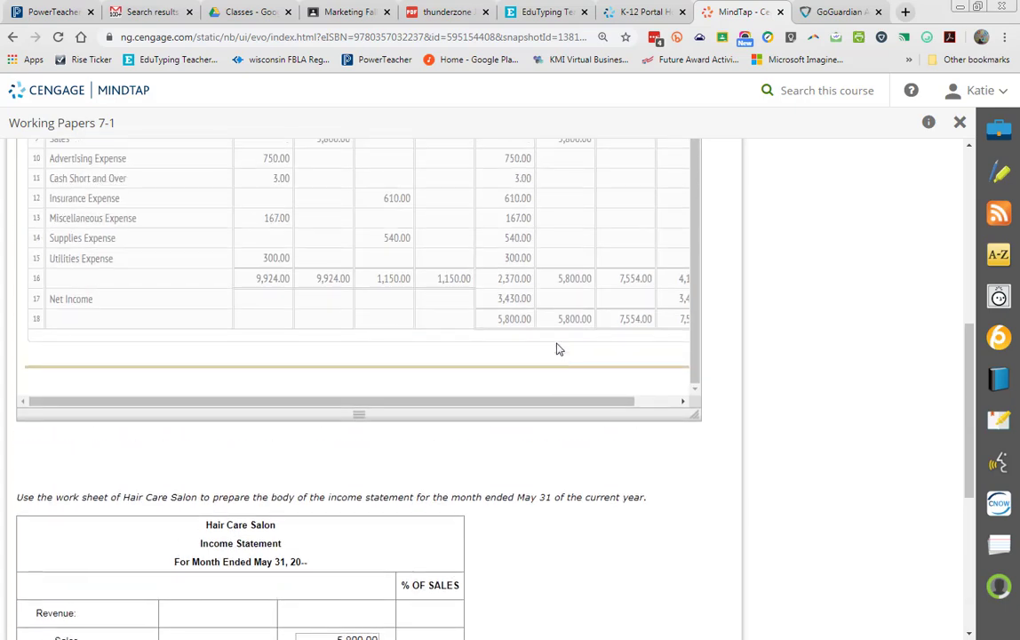
scroll(553, 378, "down", 5)
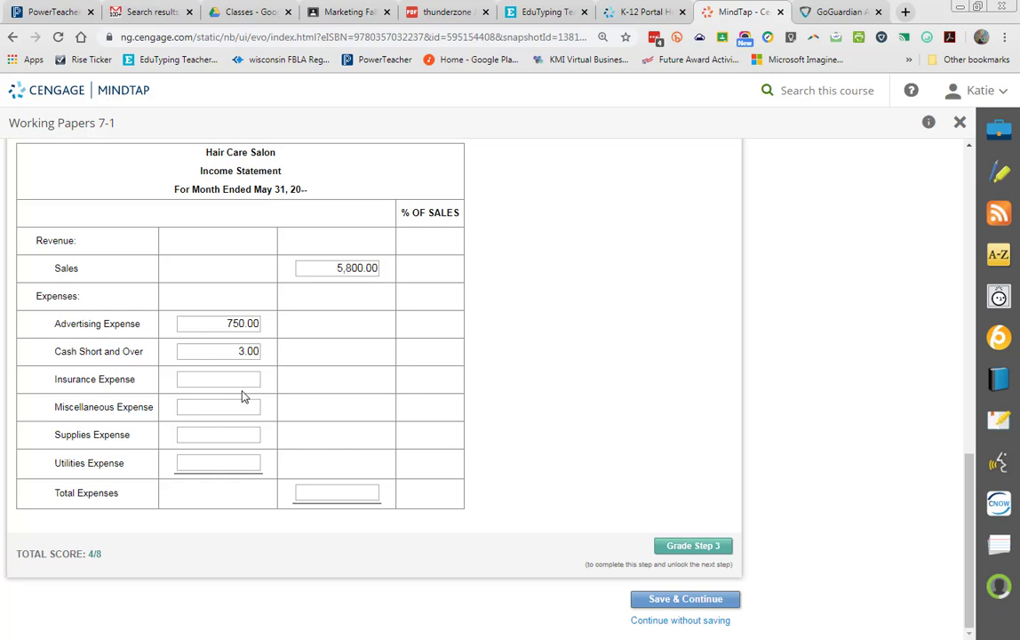
left_click(245, 379)
type("610")
left_click(225, 567)
left_click(247, 408)
type("167")
Enter 540.00 for Supplies Expense and 300.00 for Utilities Expense in the income statement.
left_click(221, 433)
type("540")
left_click(203, 462)
type("300")
key("Tab")
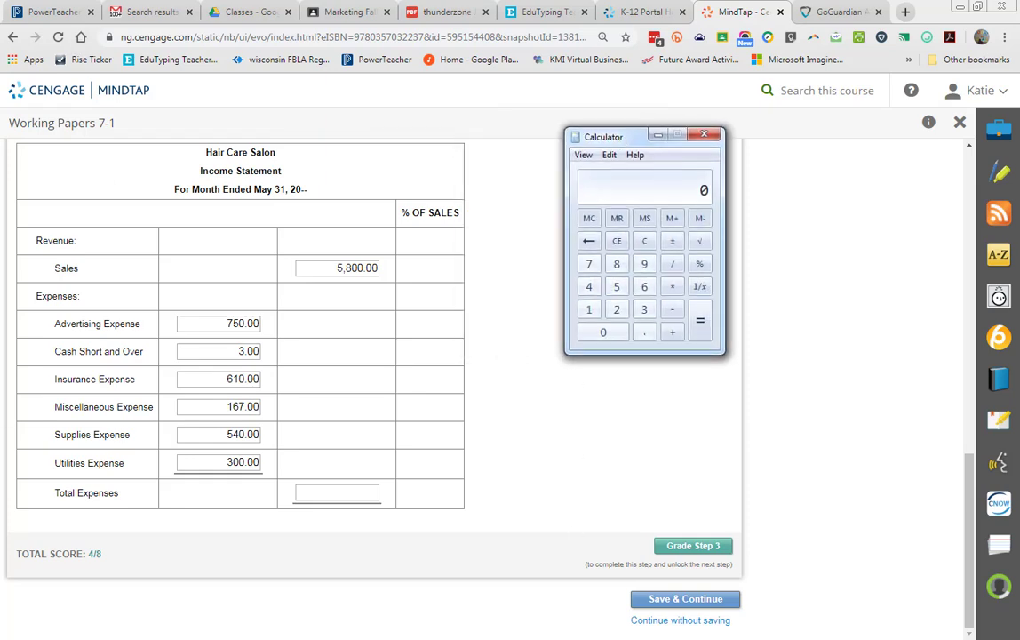
Add up the income statement's expense amounts in Calculator.
type("503+610+167+540+300")
key("Return")
left_click_drag(637, 136, 284, 202)
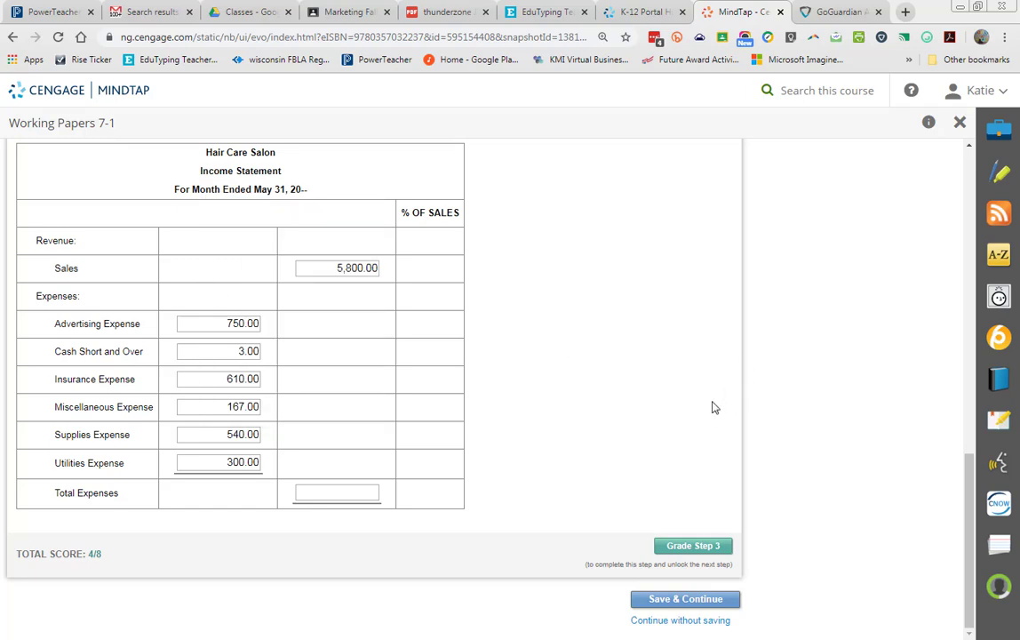
Check the expense total in the work sheet, enter 2,370.00 for Total Expenses, and grade step 3.
scroll(711, 412, "up", 3)
scroll(711, 412, "up", 2)
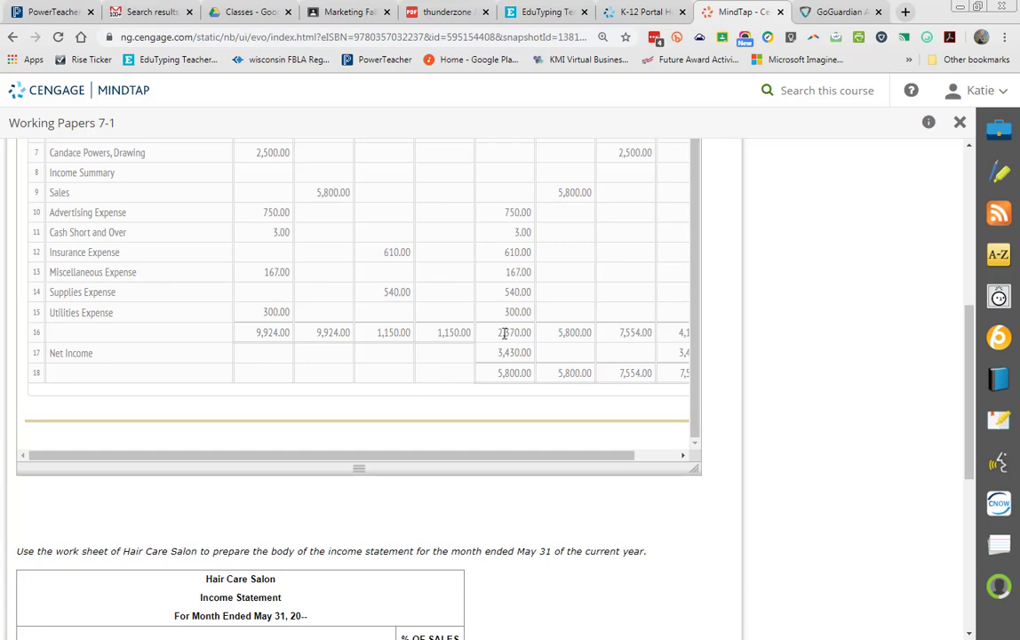
scroll(684, 534, "down", 2)
scroll(685, 534, "down", 2)
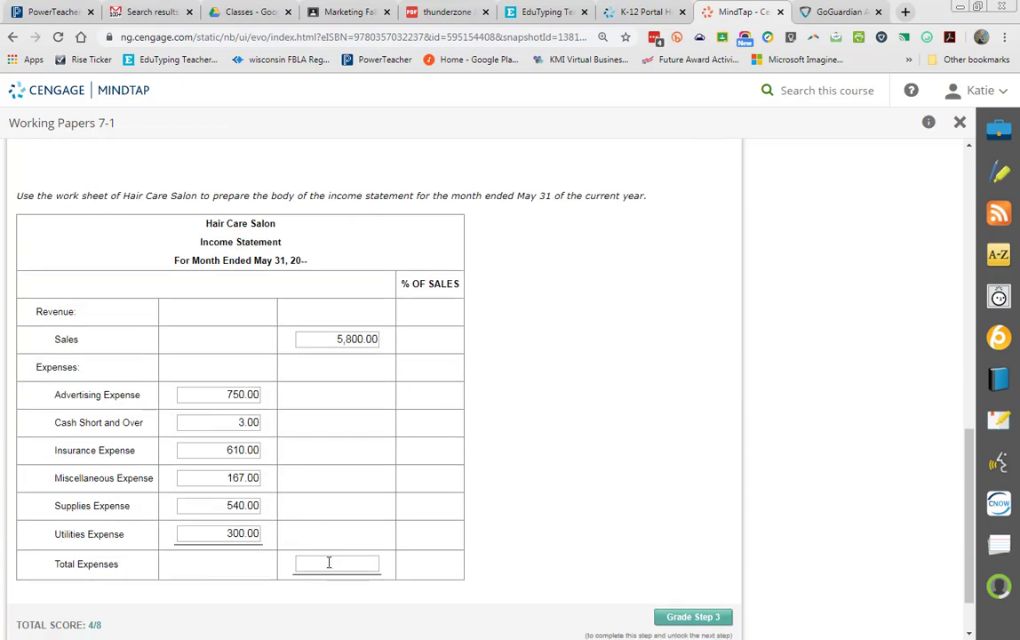
left_click(328, 563)
type("2,370")
key("Tab")
scroll(633, 360, "down", 1)
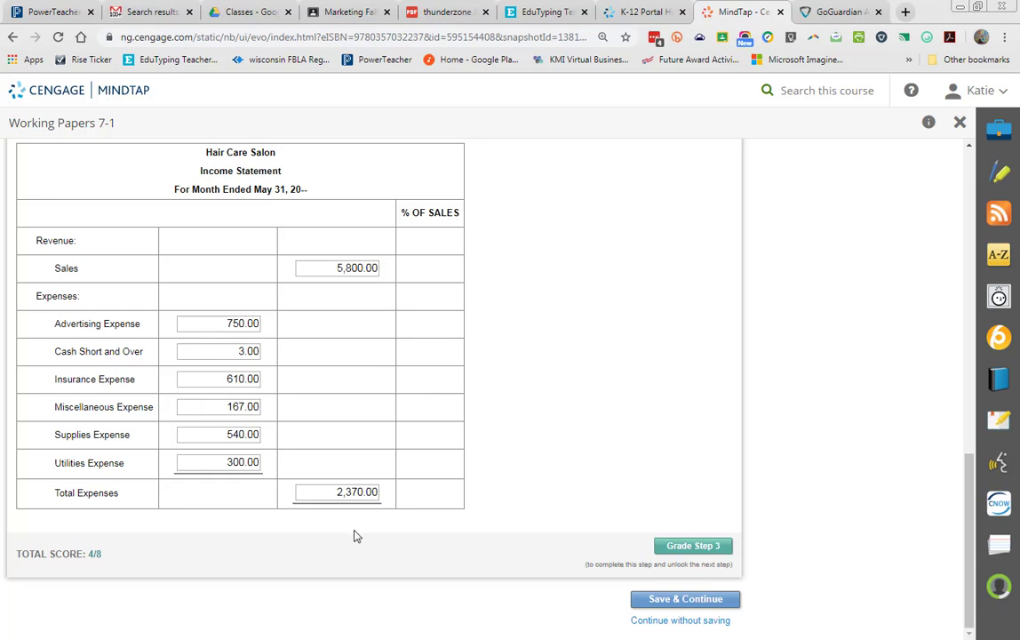
left_click(698, 548)
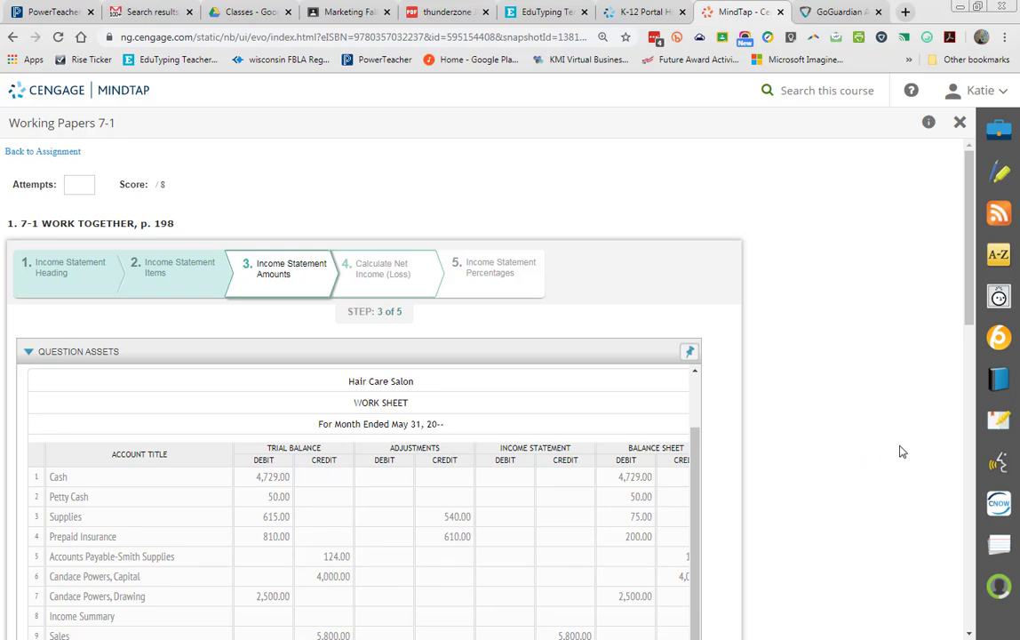
scroll(782, 473, "down", 10)
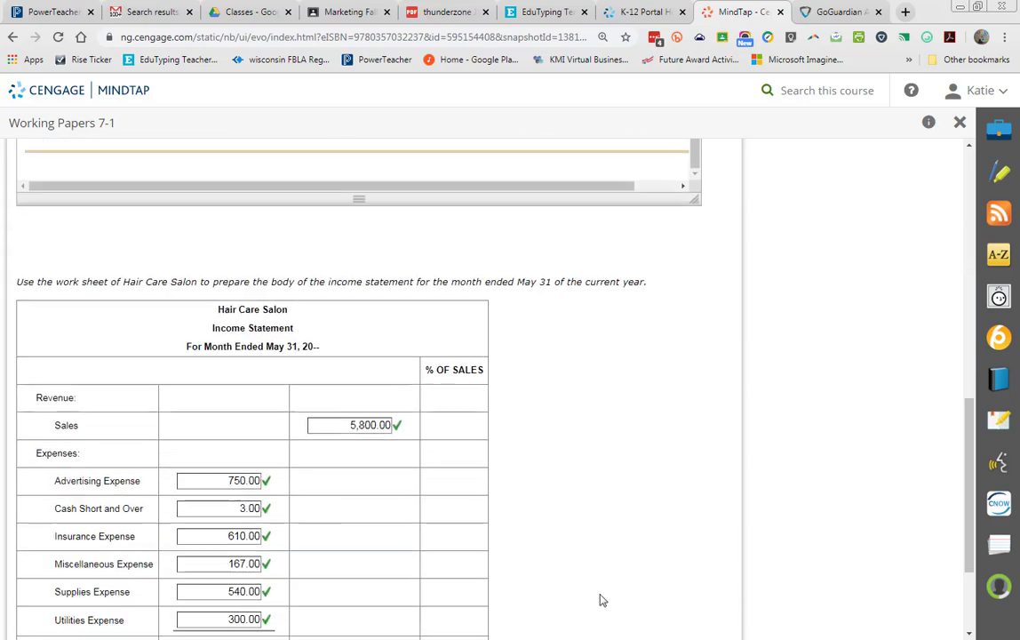
Advance to step 4 of the assignment and choose Net Income as the label for the income statement's last row.
left_click(680, 579)
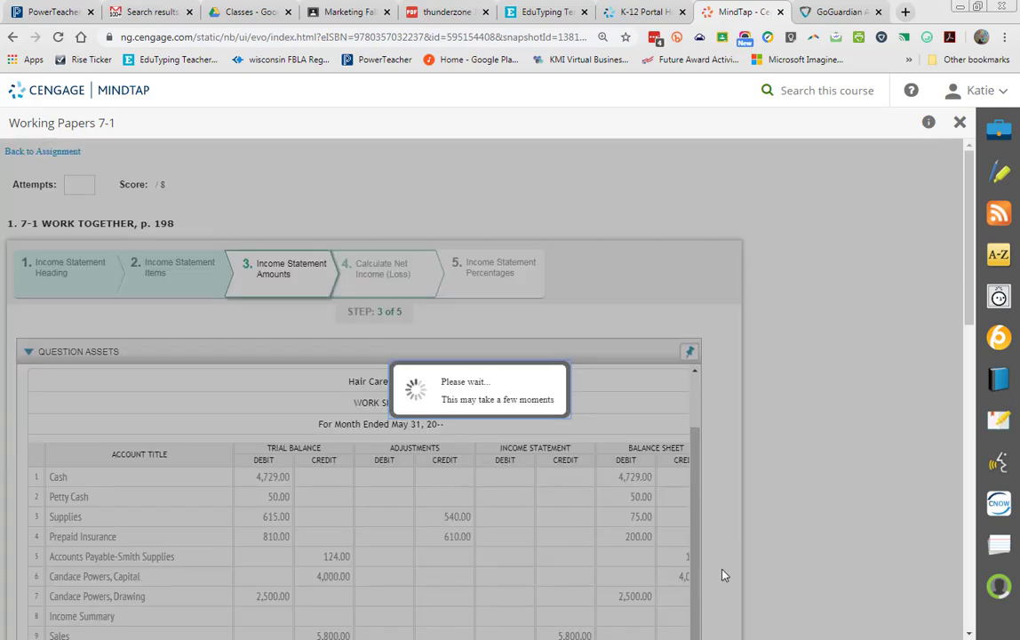
scroll(736, 561, "down", 2)
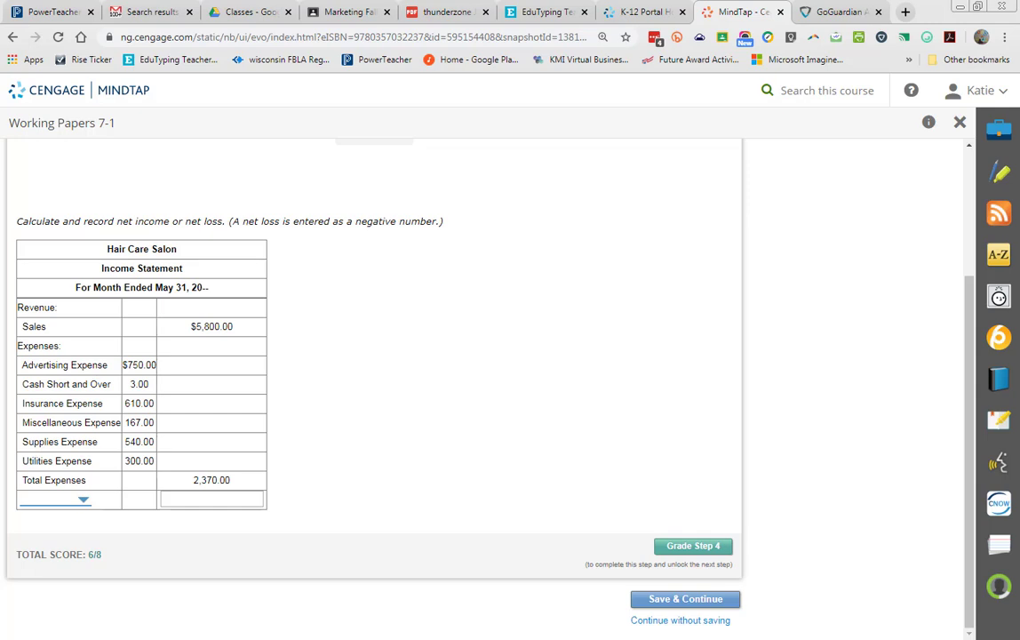
left_click(51, 501)
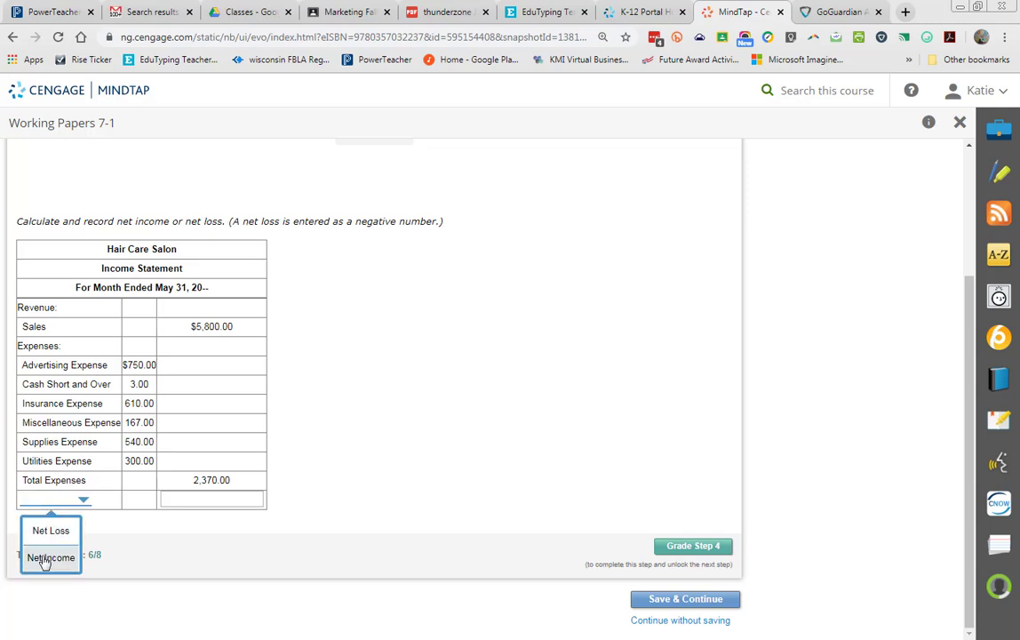
left_click(46, 556)
Switch to Calculator, clear it, and subtract the total expenses of 2370 from the sales of 5800.
key("alt+Tab")
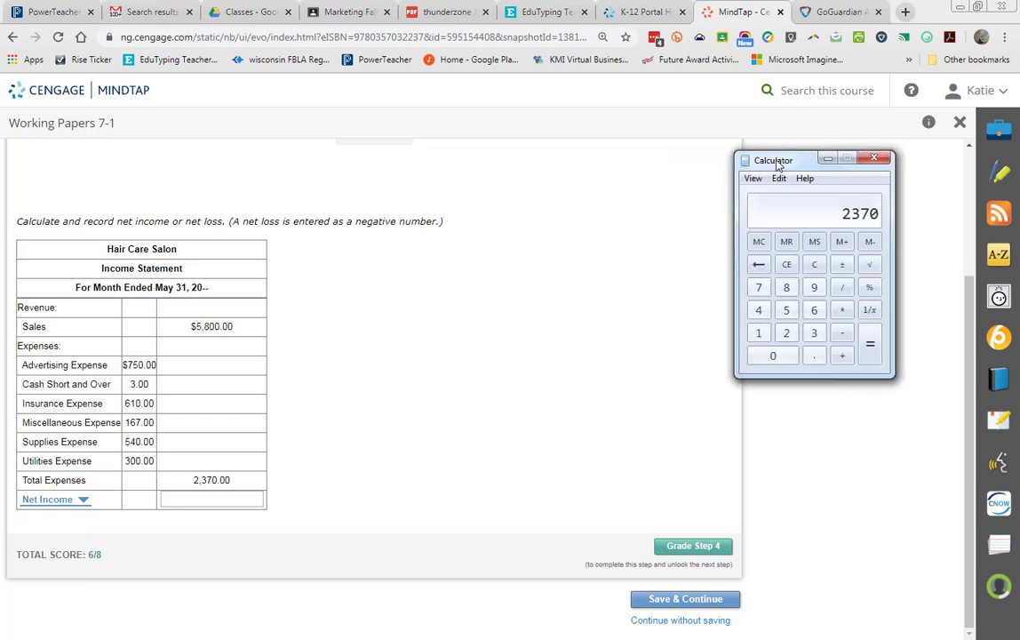
left_click(811, 264)
type("5800")
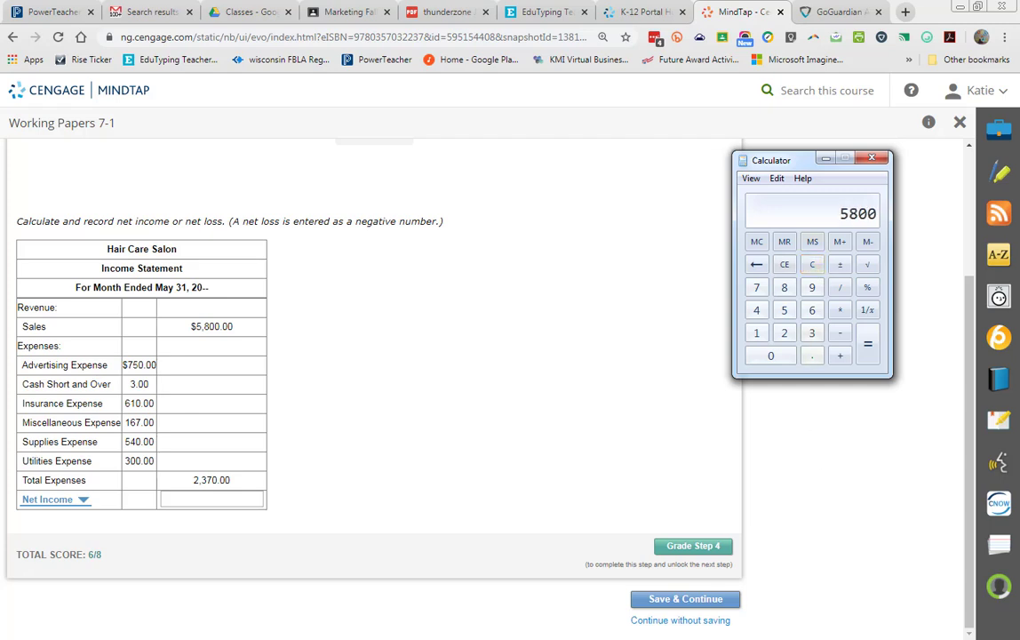
type("2370")
key("Return")
Enter 3,430.00 as the net income amount in the income statement and grade step 4.
left_click(210, 499)
type("3,")
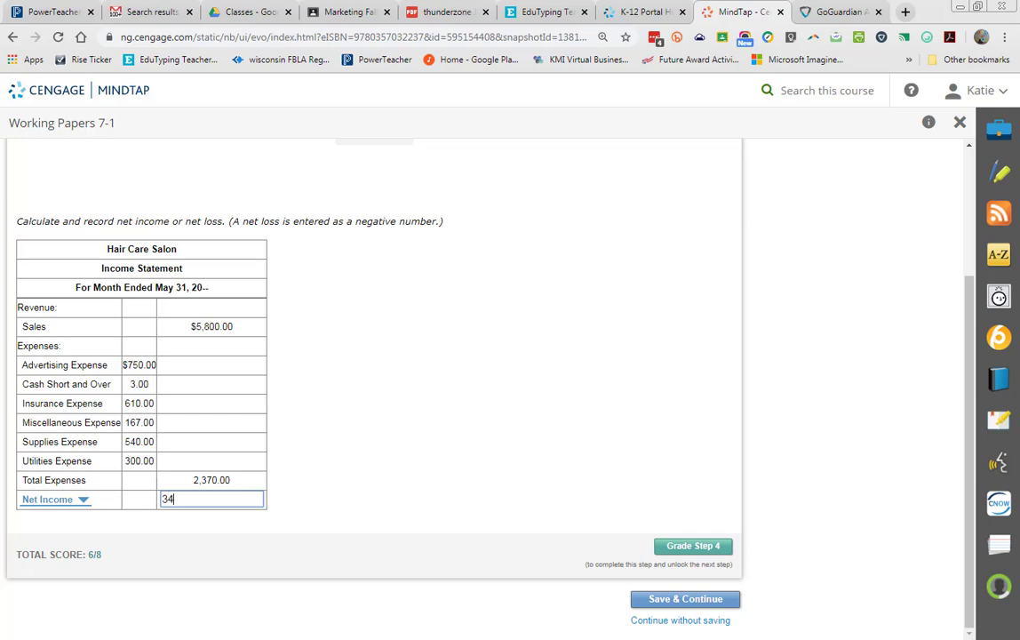
type("430")
left_click(418, 507)
scroll(437, 295, "up", 2)
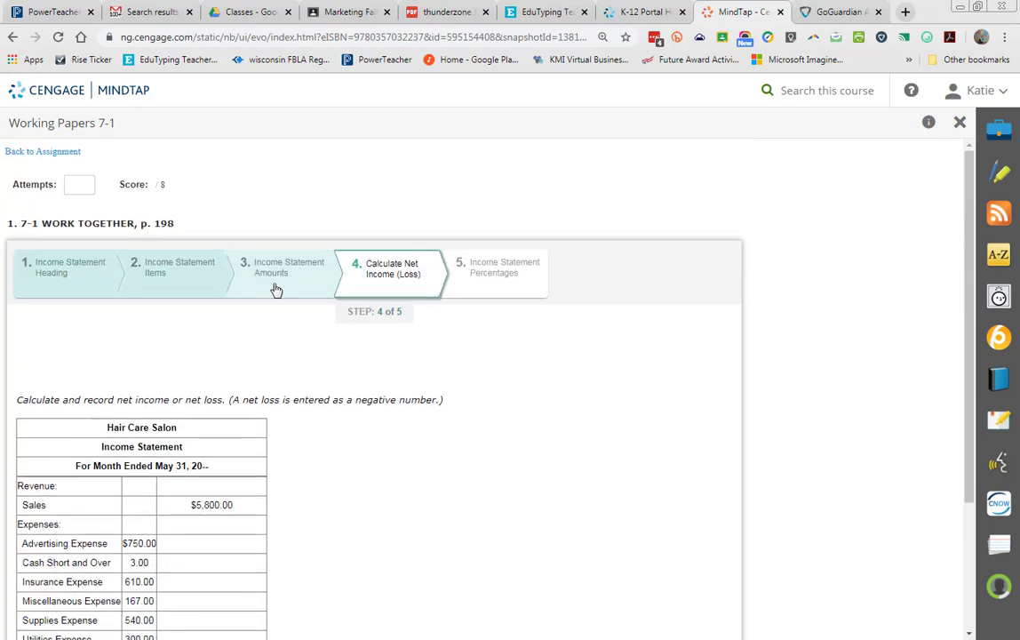
scroll(494, 324, "down", 1)
scroll(495, 342, "down", 2)
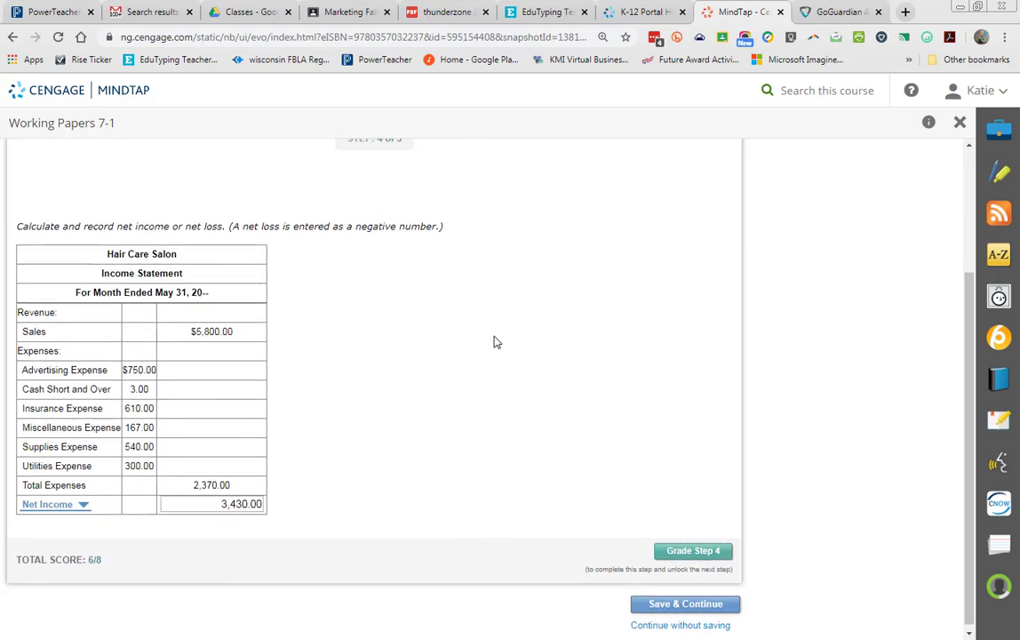
left_click(697, 547)
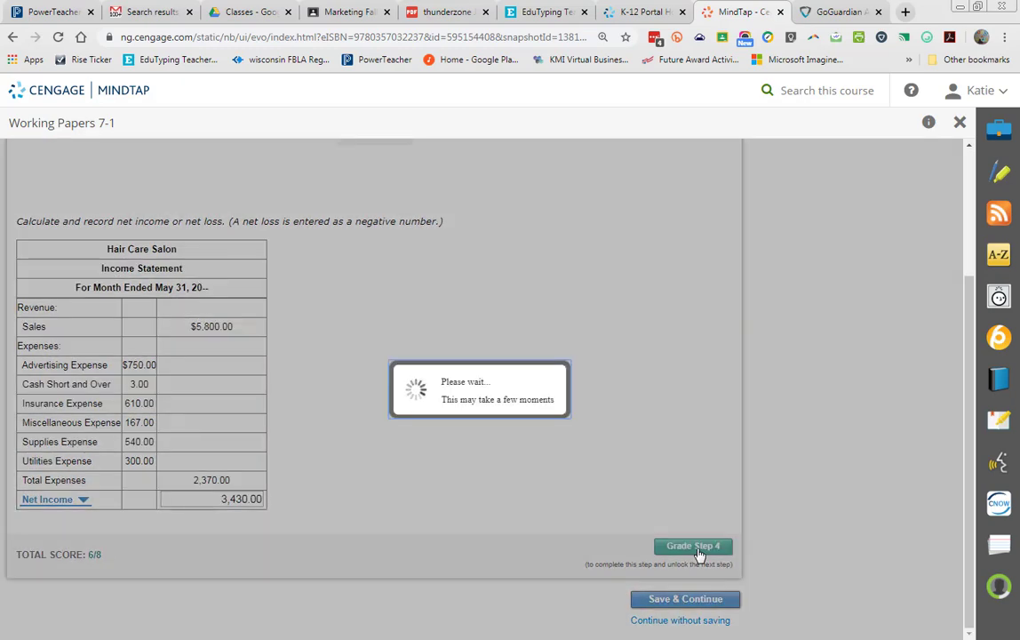
scroll(578, 516, "down", 2)
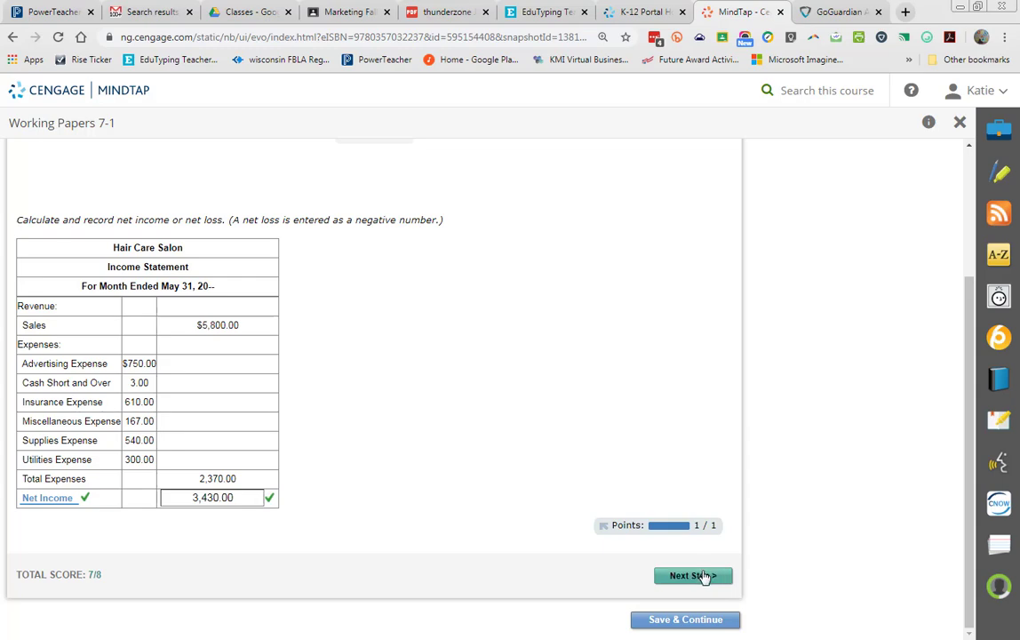
Advance to step 5 and enter 100.0 as the percentage of sales for Sales.
left_click(697, 576)
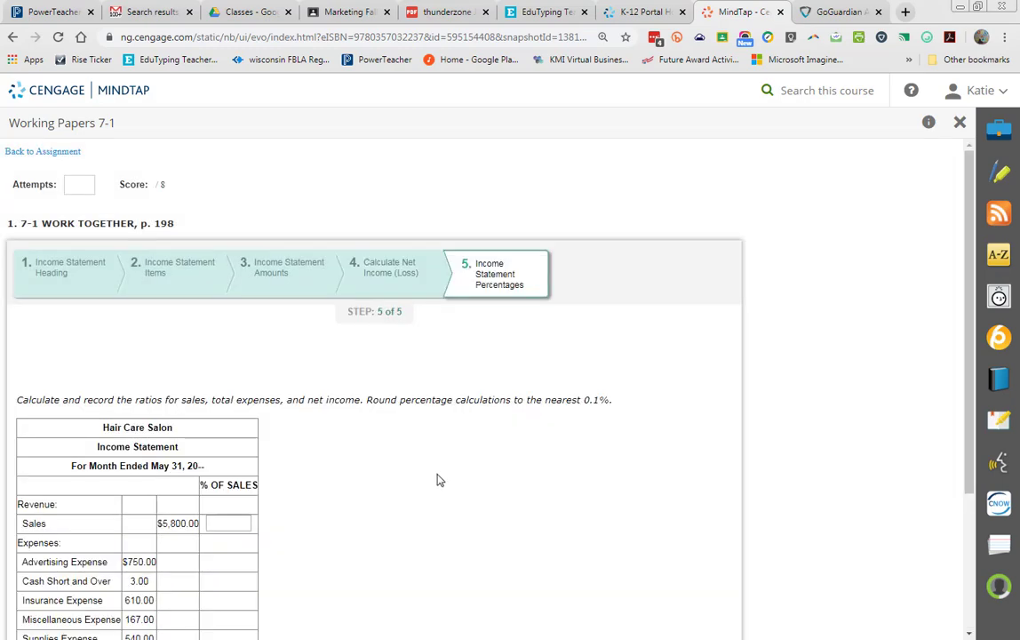
scroll(439, 477, "down", 2)
scroll(423, 456, "up", 2)
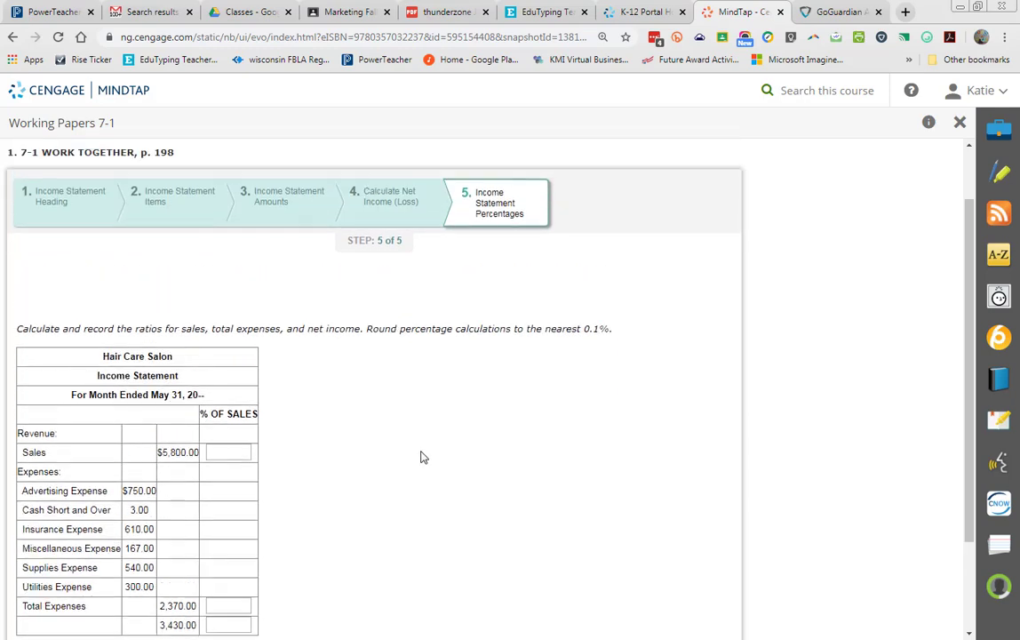
scroll(442, 460, "down", 2)
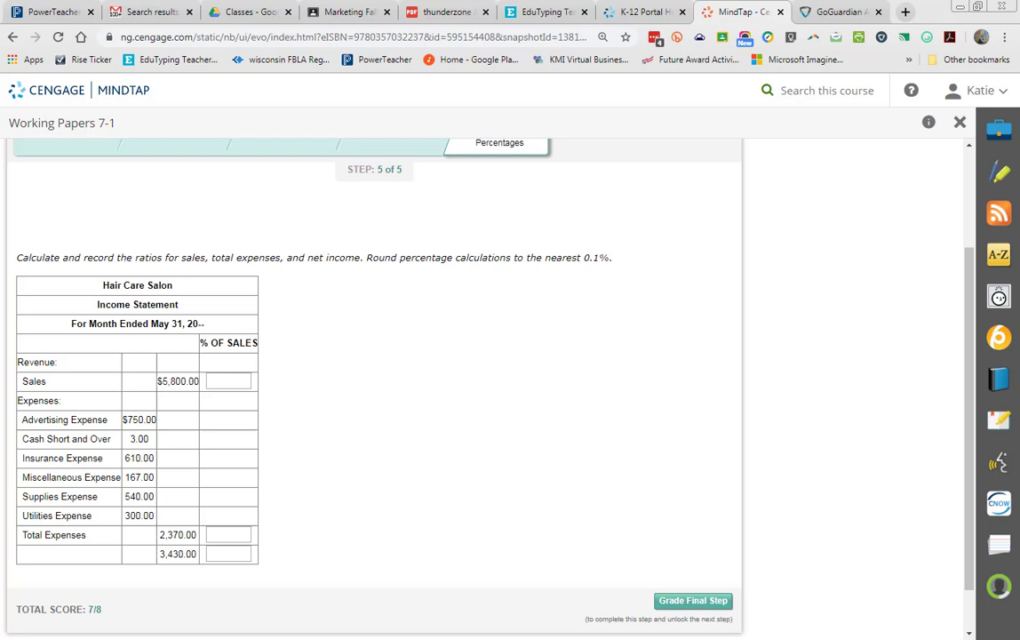
left_click(229, 381)
type("100.0")
key("Tab")
Clear Calculator, move it closer to the income statement, and divide total expenses of 2370 by sales of 5800.
key("alt+Tab")
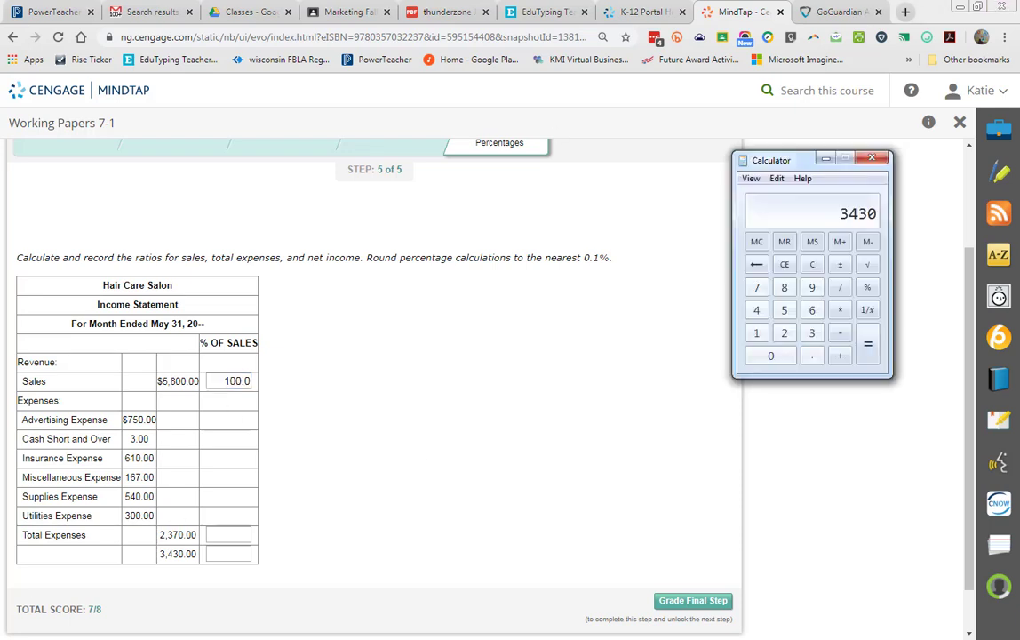
left_click(816, 273)
left_click_drag(799, 163, 679, 261)
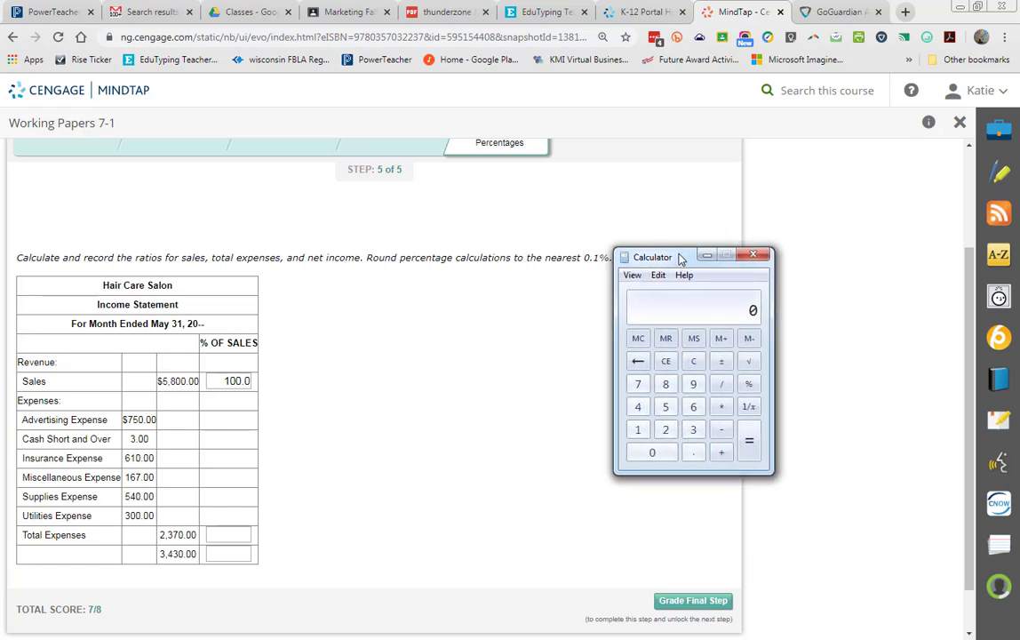
type("23")
type("70")
type("/5")
type("800")
key("Return")
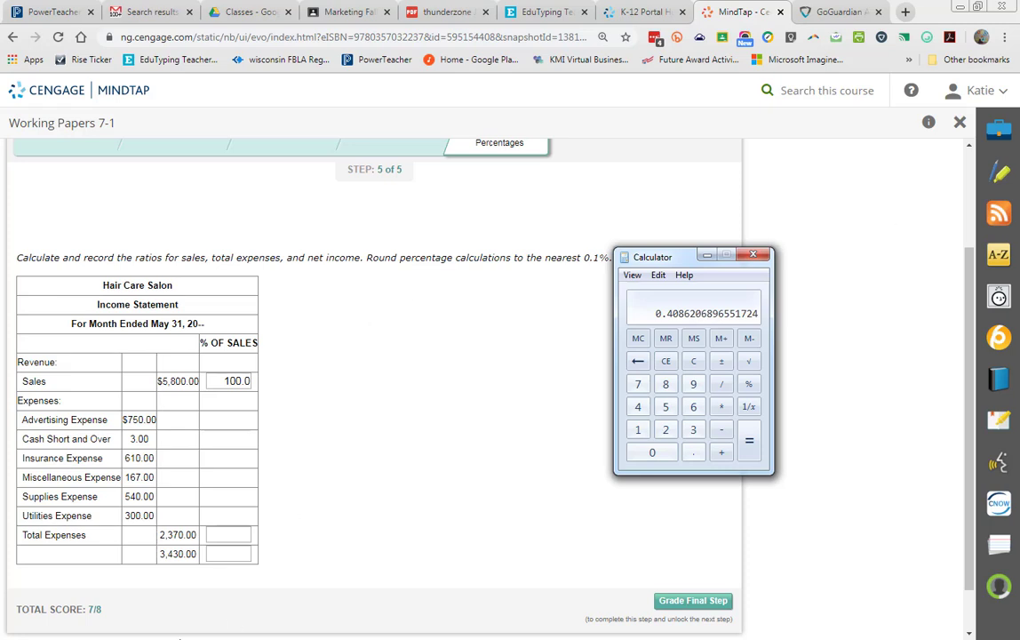
Enter 40.9 as the percentage of sales for Total Expenses.
left_click(224, 536)
type("40.")
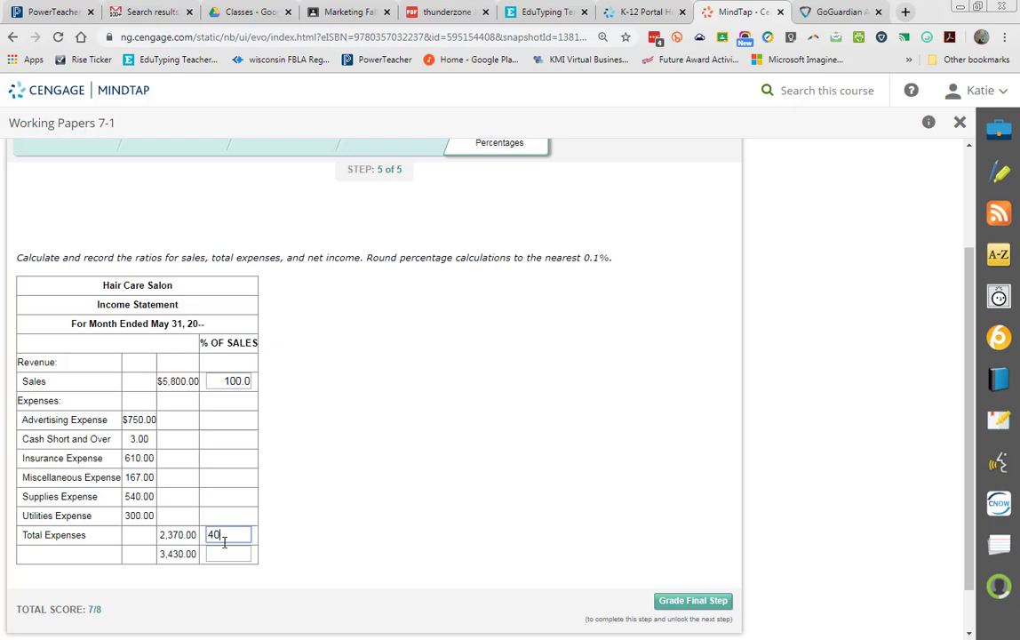
type("9")
Clear Calculator and divide the net income of 3430 by the sales of 5800.
key("alt+Tab")
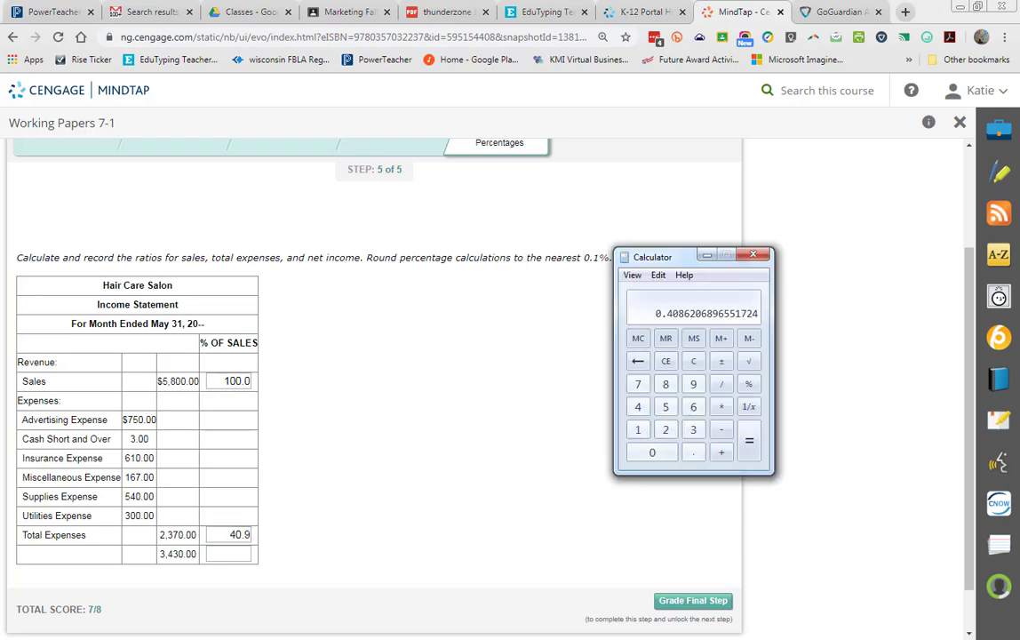
left_click(693, 365)
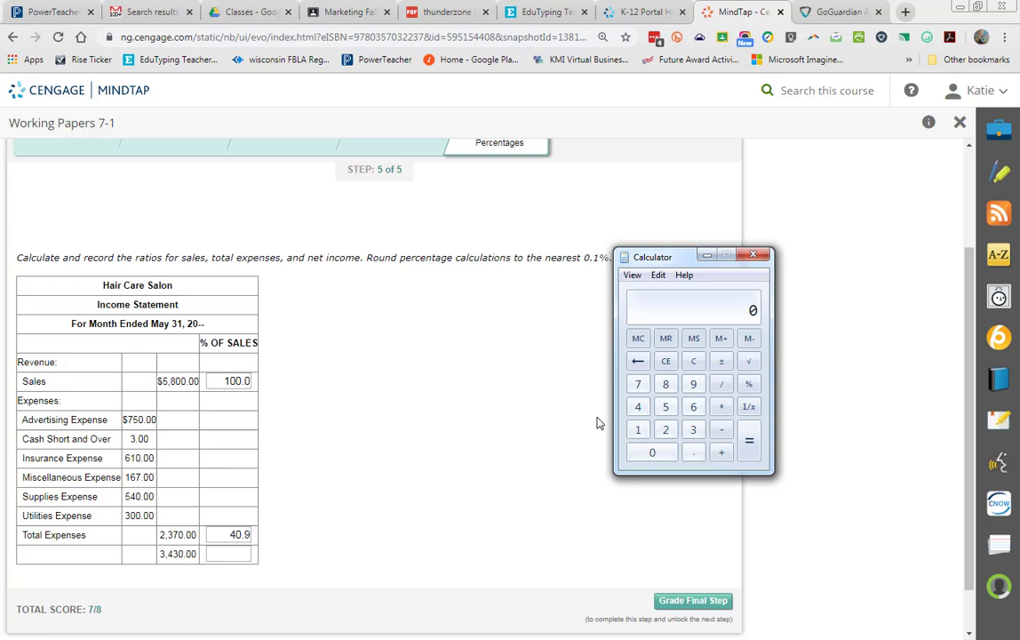
type("3430")
key("slash")
type("5800")
key("Return")
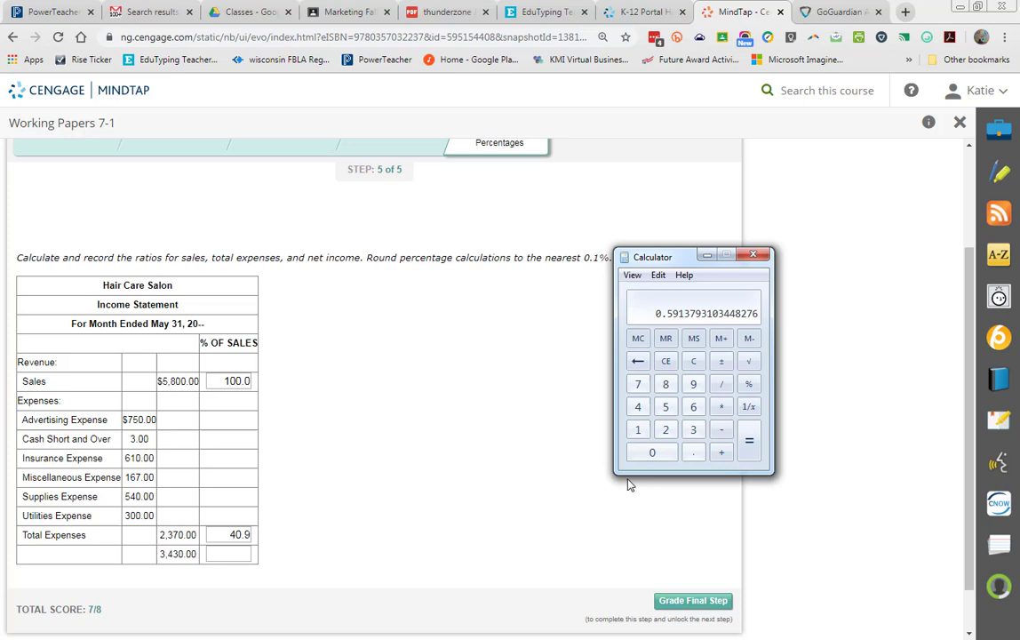
Enter 59.1 as the percentage of sales for the 3,430.00 net income.
left_click(221, 554)
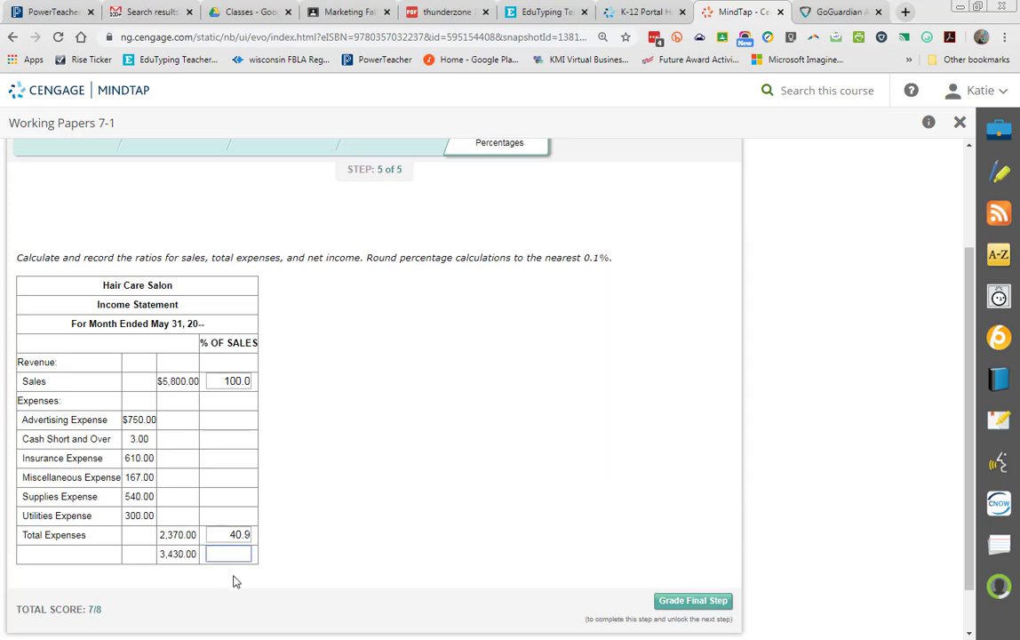
type("59.1")
key("Tab")
Grade the final step, then save the completed 7-1 Work Together problem and continue.
left_click(694, 601)
scroll(547, 607, "down", 1)
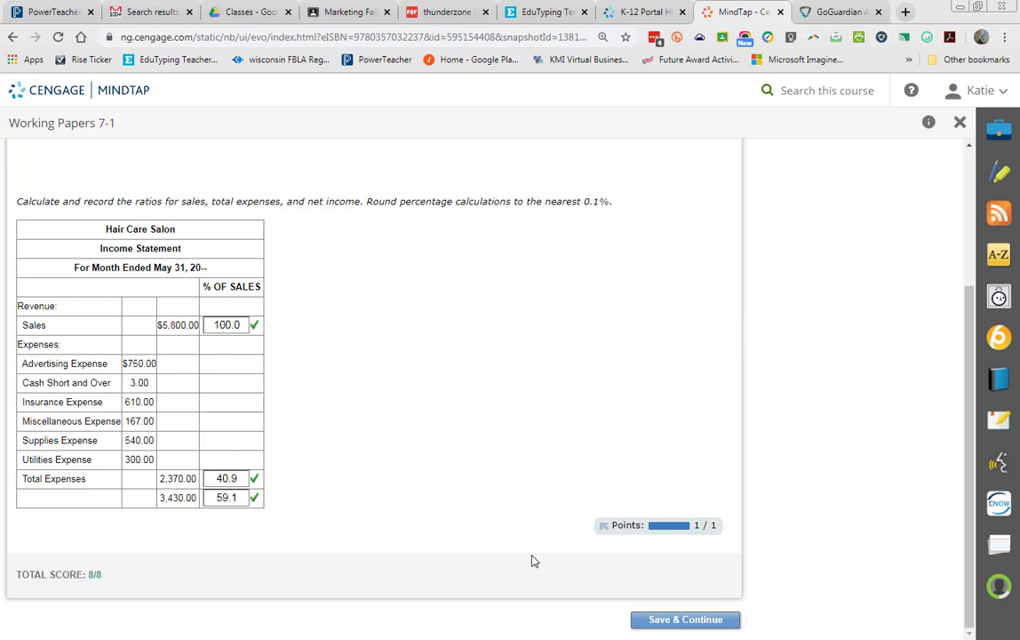
left_click(692, 620)
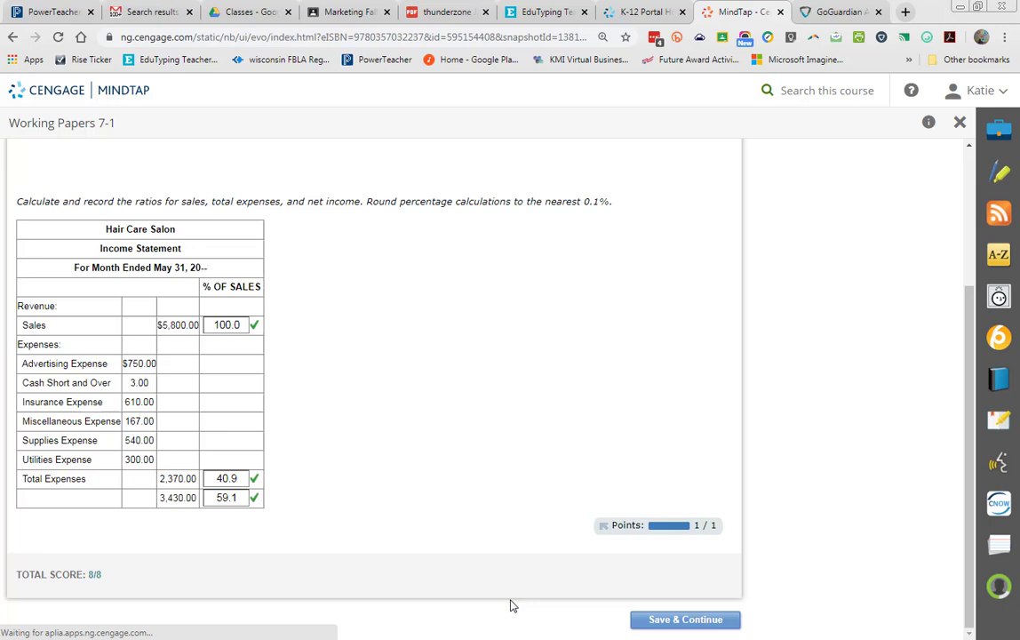